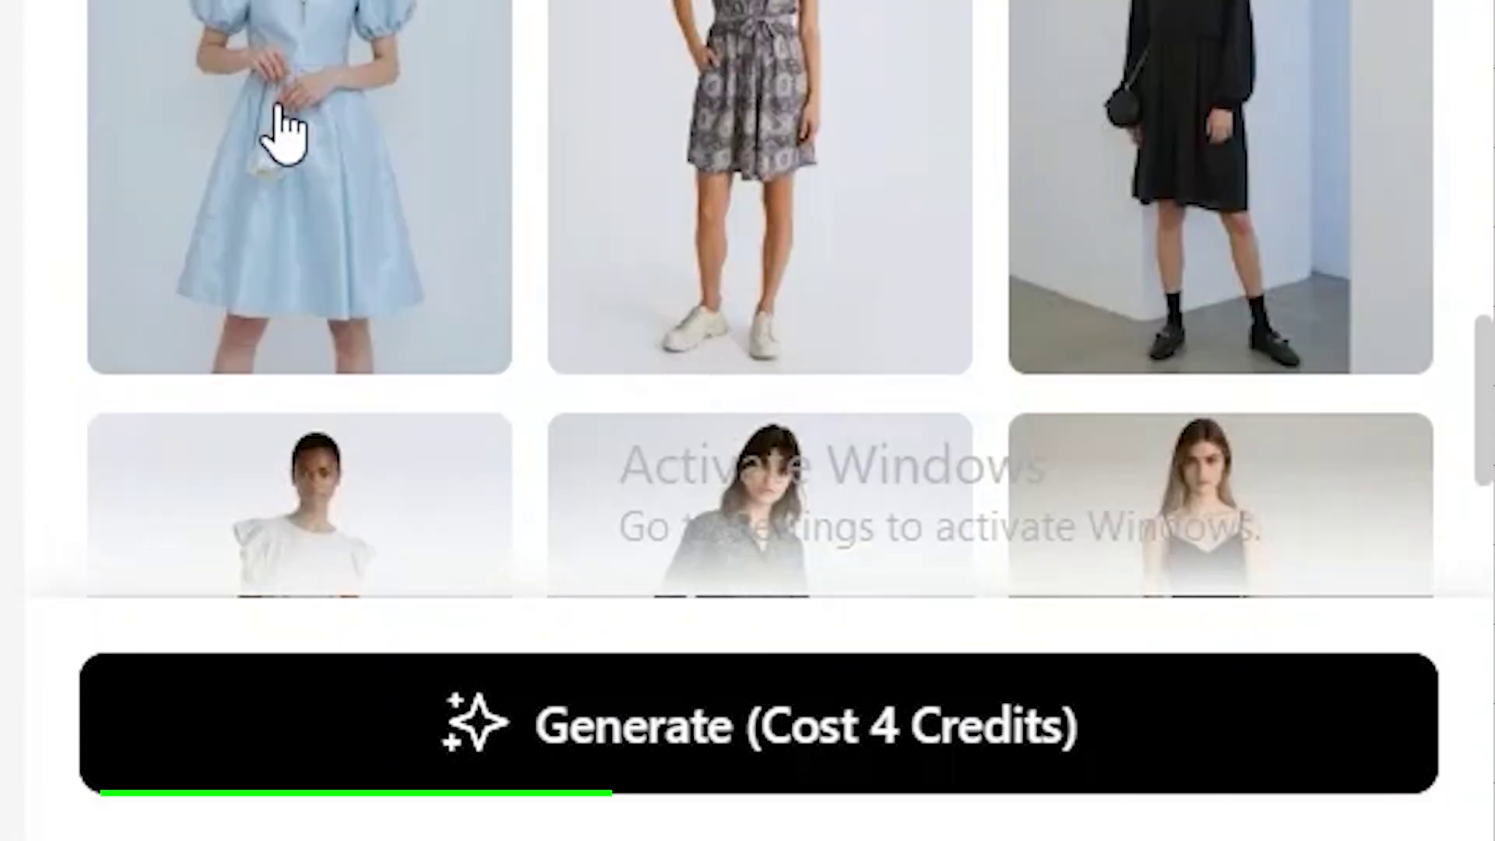
Select the model in the light-blue puff-sleeve dress and start a generation costing 10 credits.
click(273, 124)
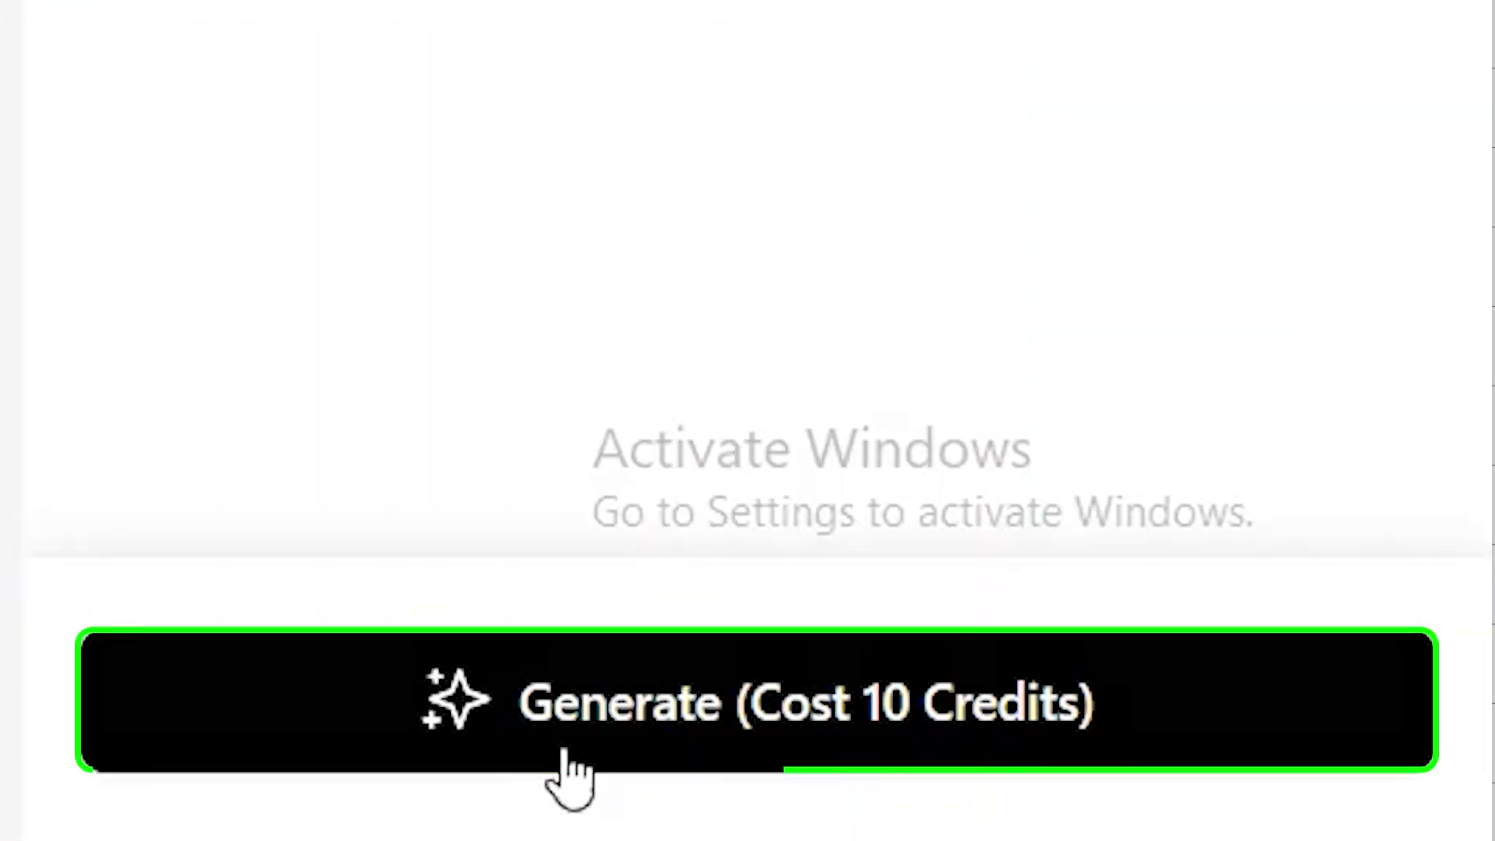
click(566, 756)
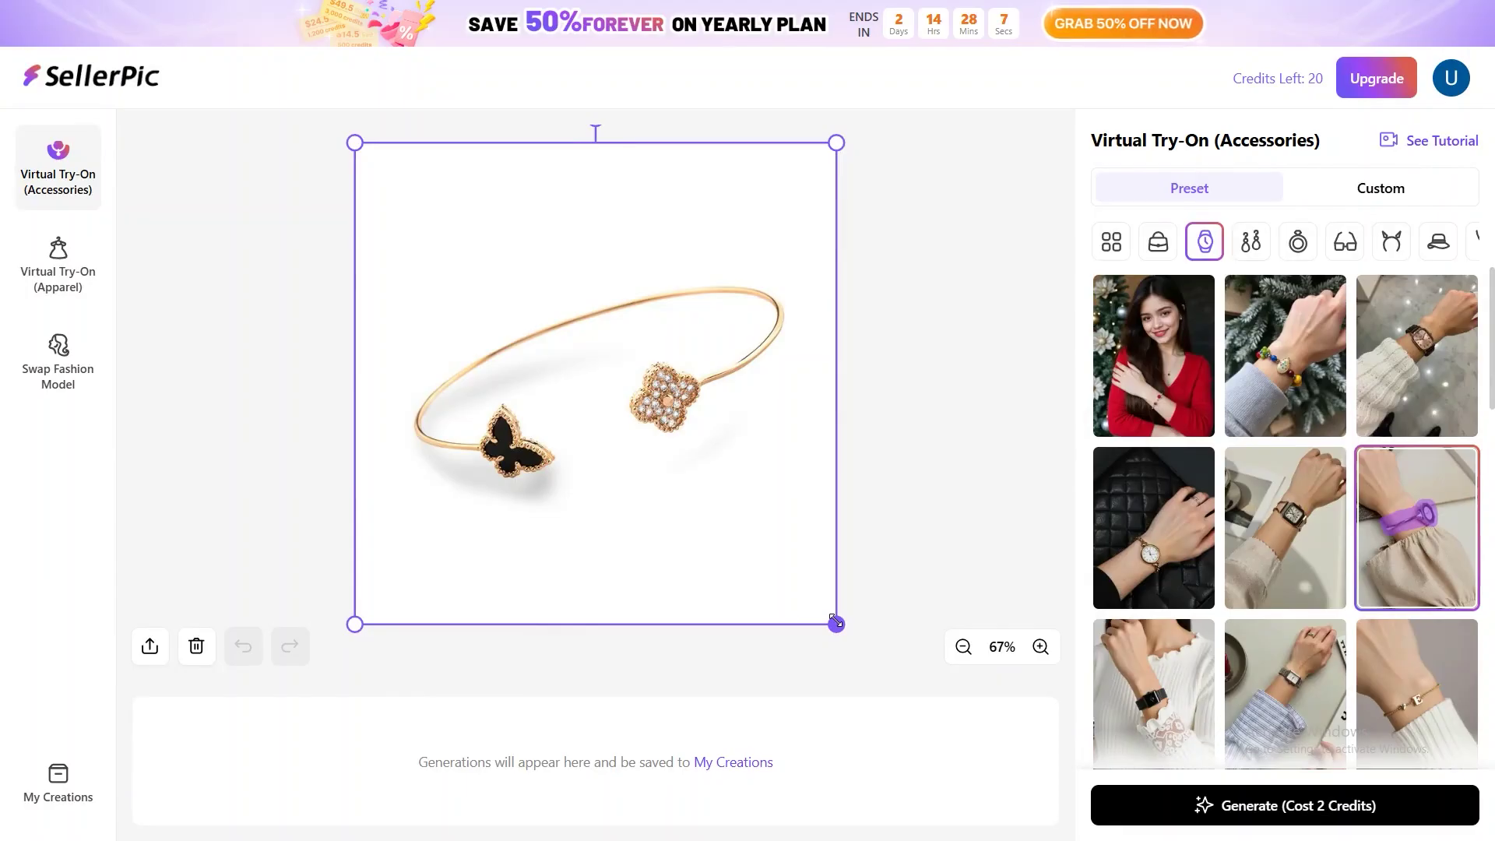
Shrink the bracelet image to about half its size and rotate it slightly clockwise near the middle of the canvas.
drag(832, 621, 640, 441)
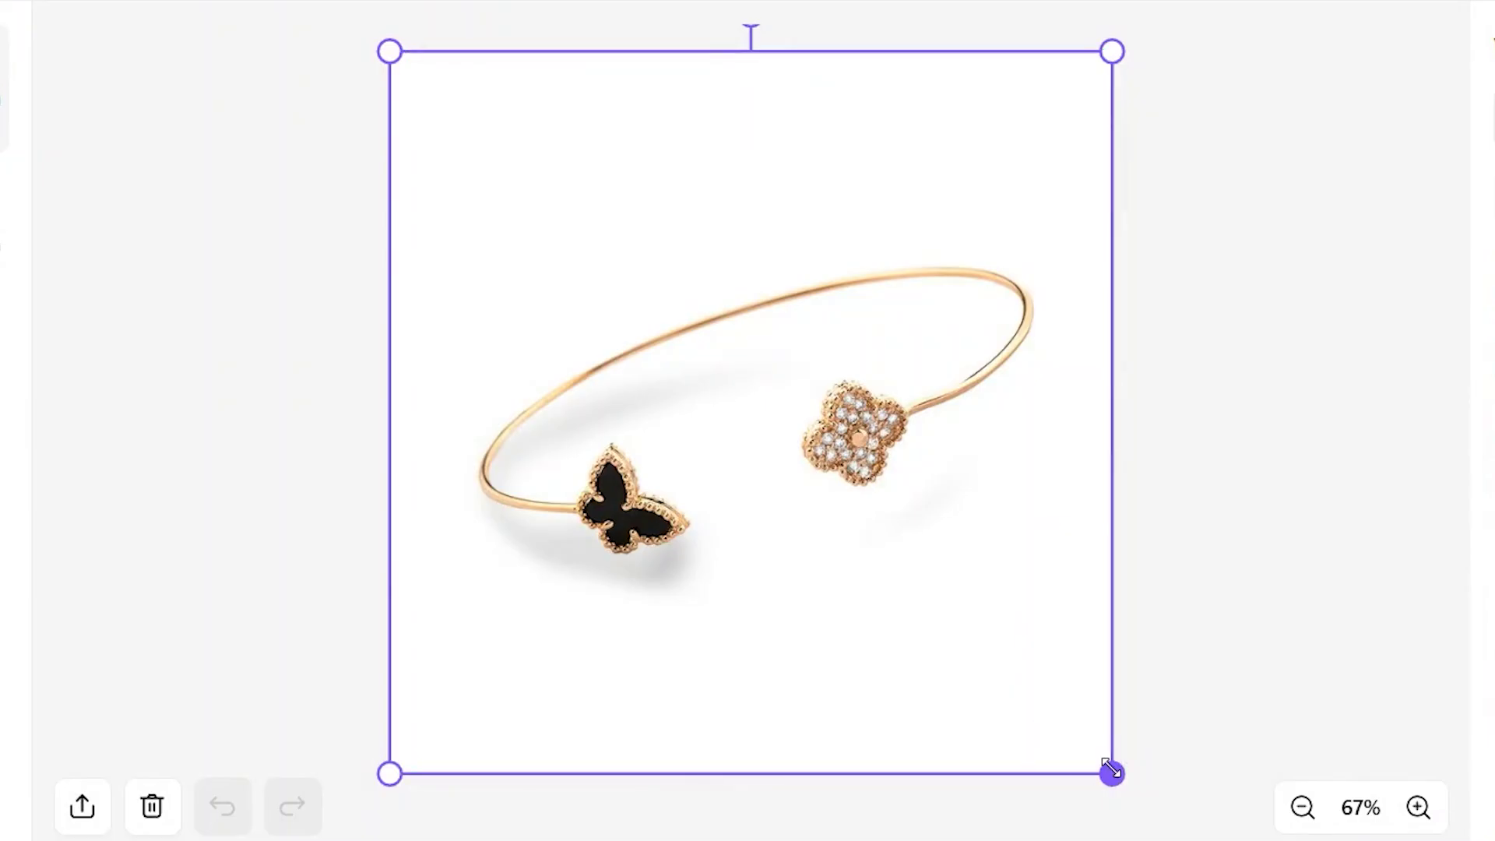
drag(1110, 770, 861, 524)
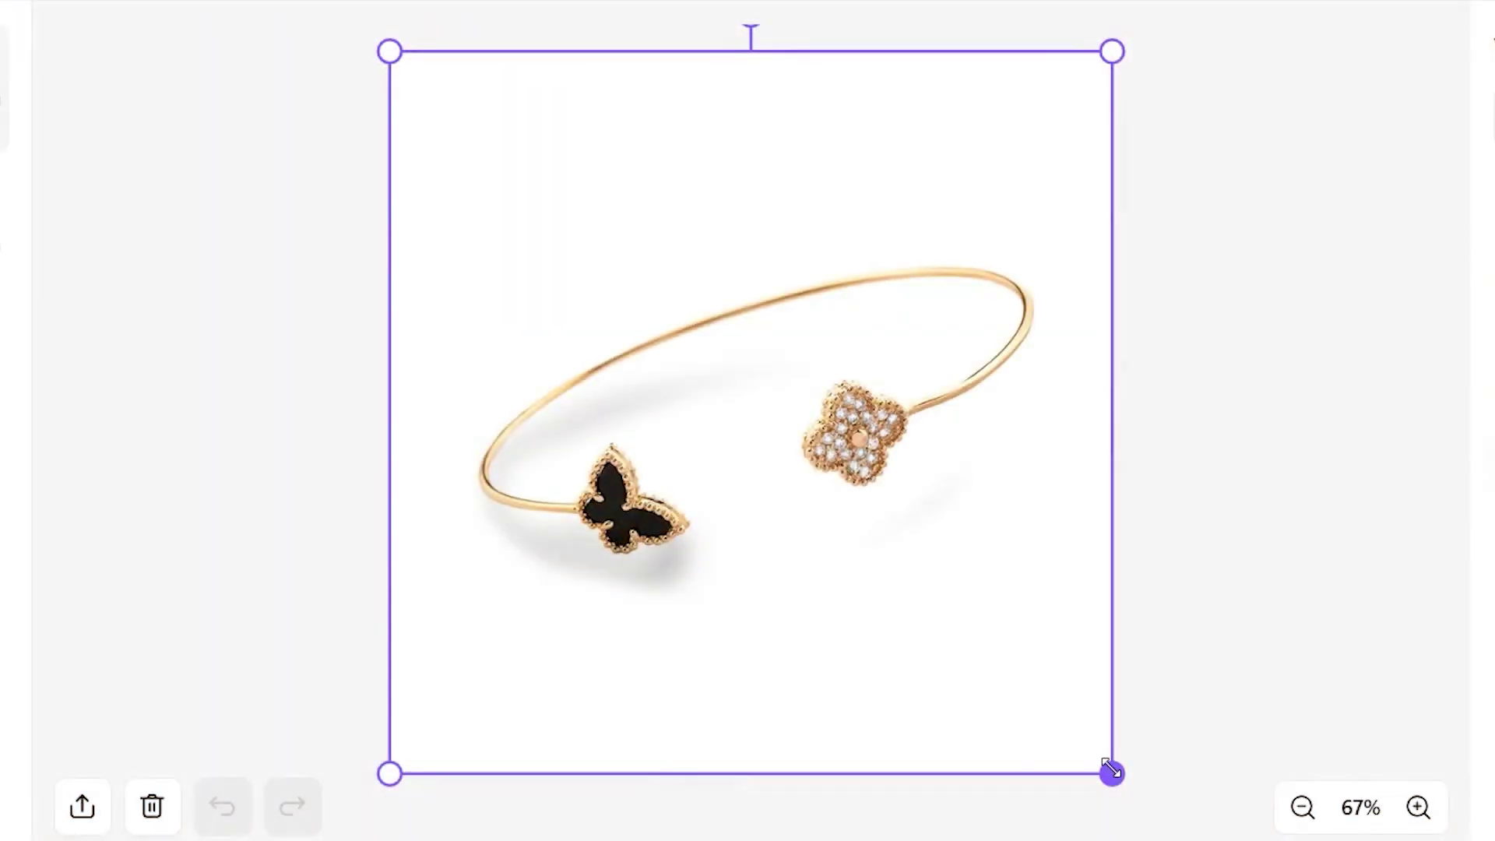
drag(1093, 731, 760, 394)
drag(594, 81, 775, 320)
drag(748, 257, 778, 272)
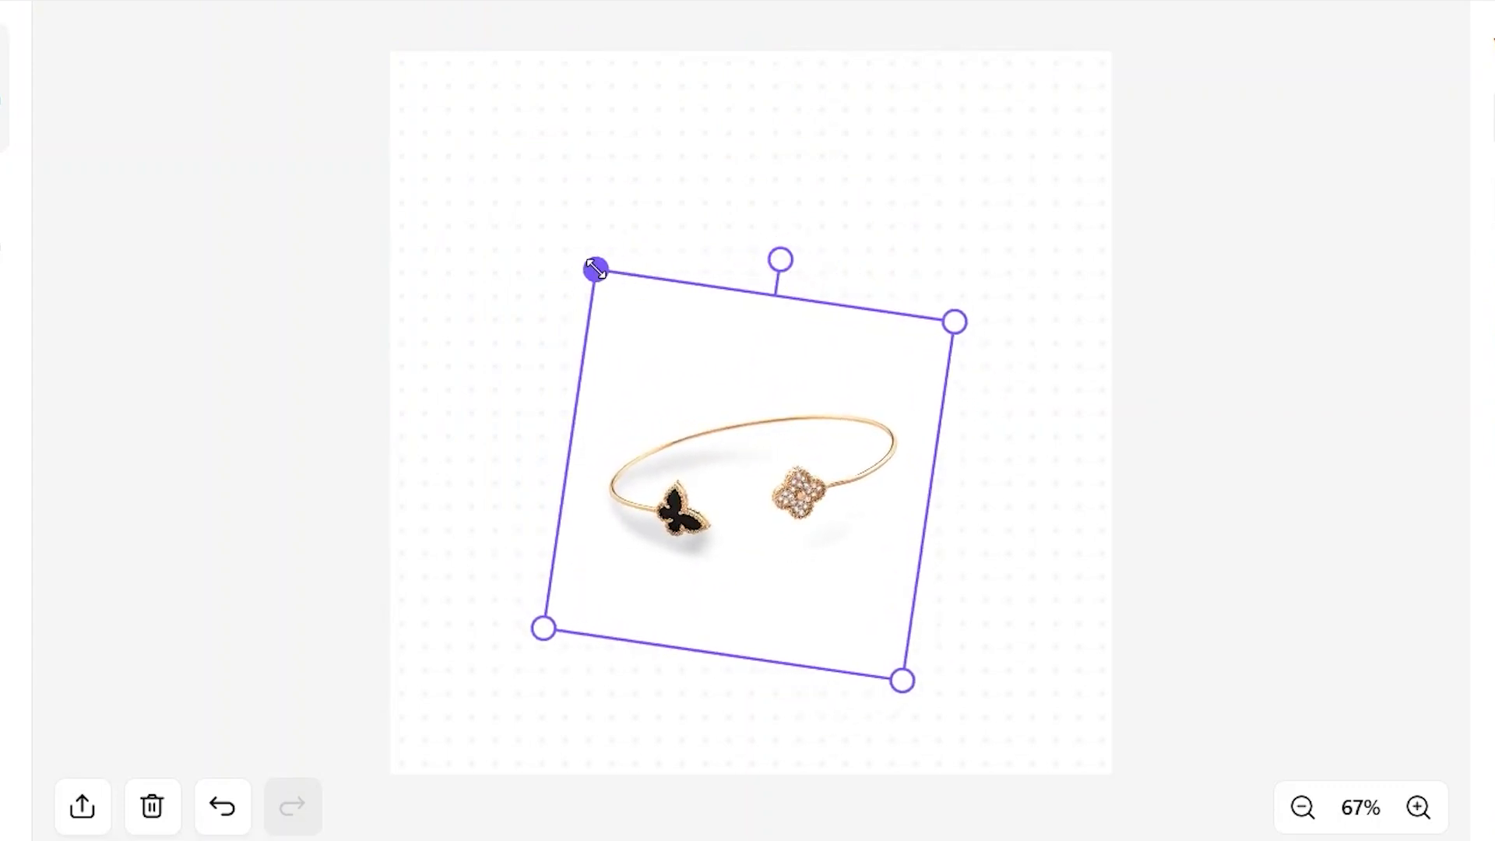
drag(594, 267, 615, 294)
drag(783, 281, 779, 285)
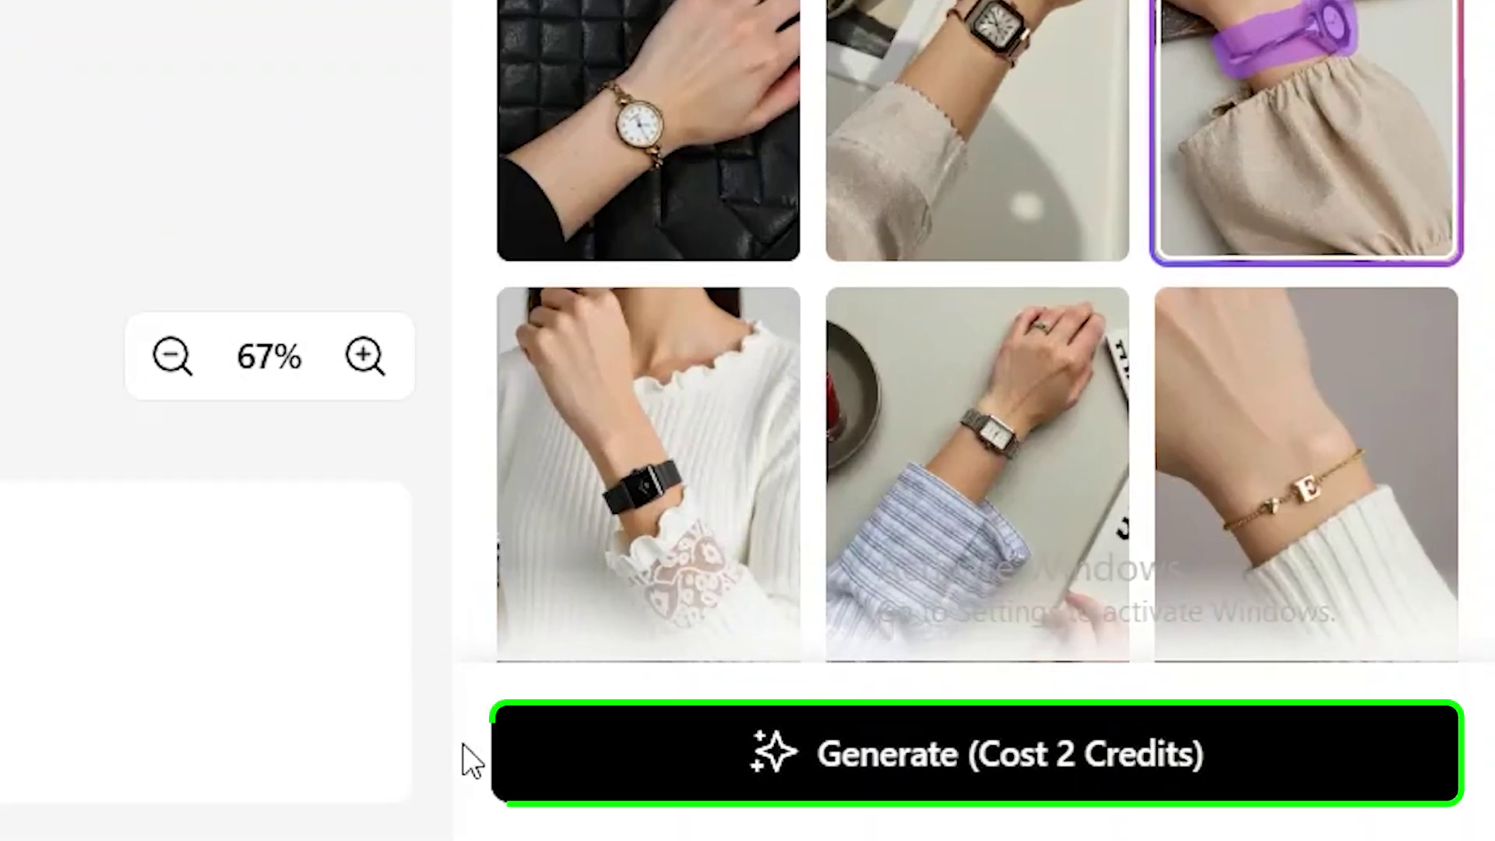
Generate the bracelet try-on with the selected beige-sleeve wrist preset and open the generated image.
click(728, 761)
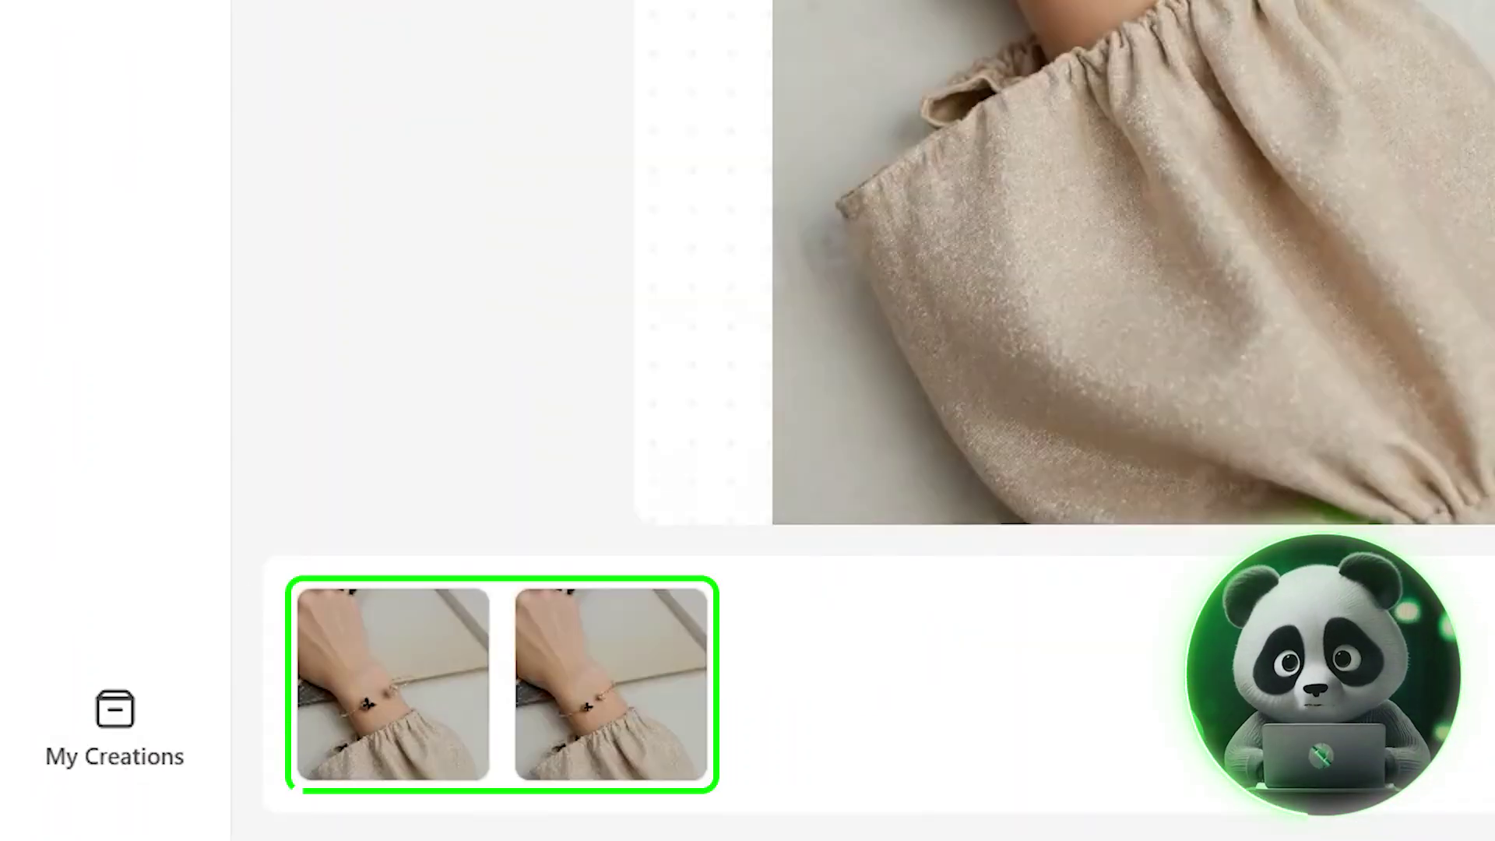
click(1158, 120)
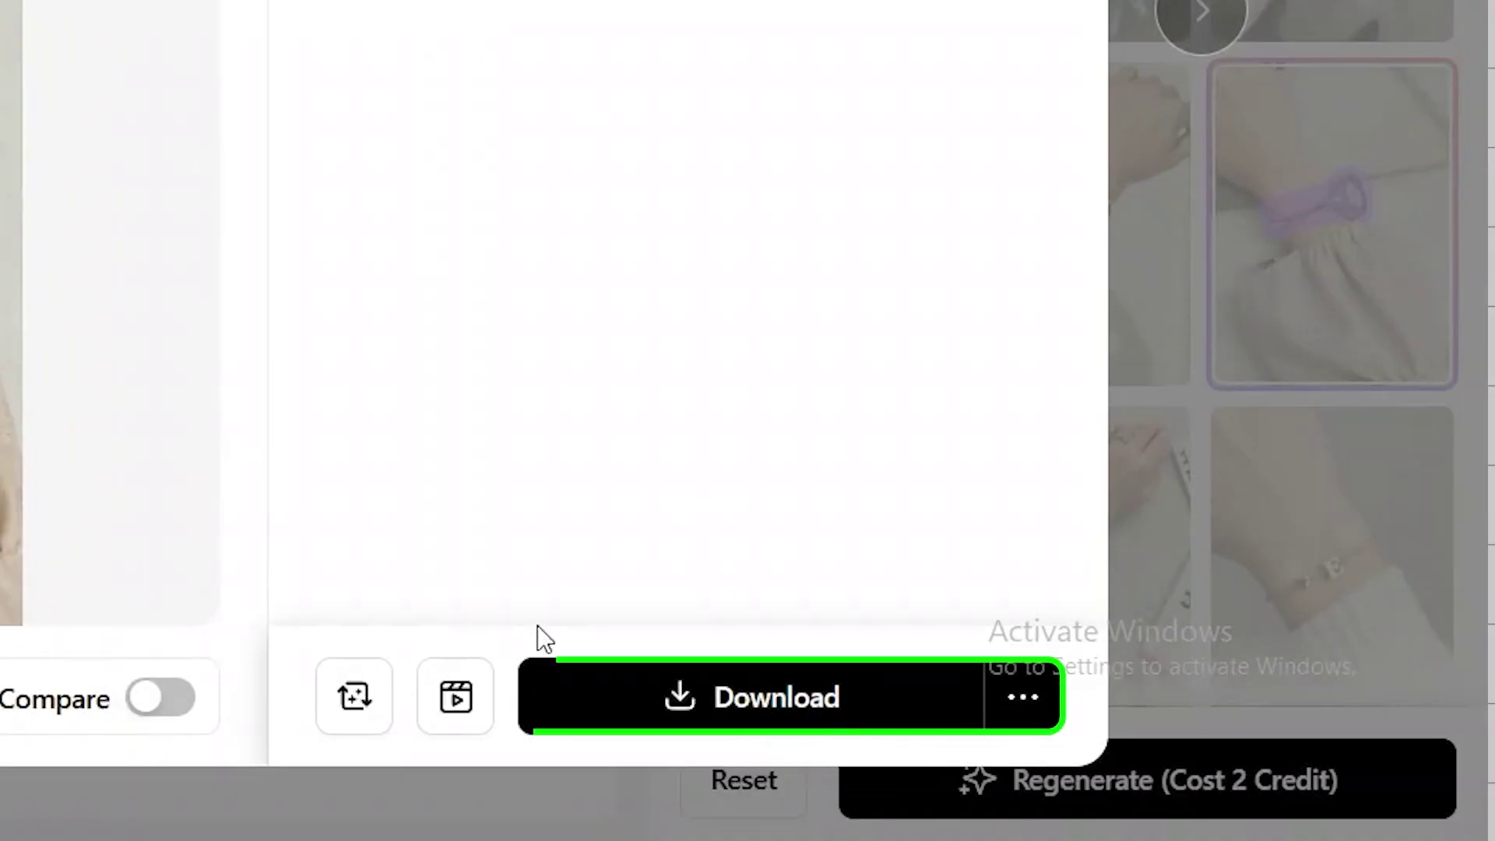
Download the bracelet try-on image in PNG format with the free option.
click(584, 692)
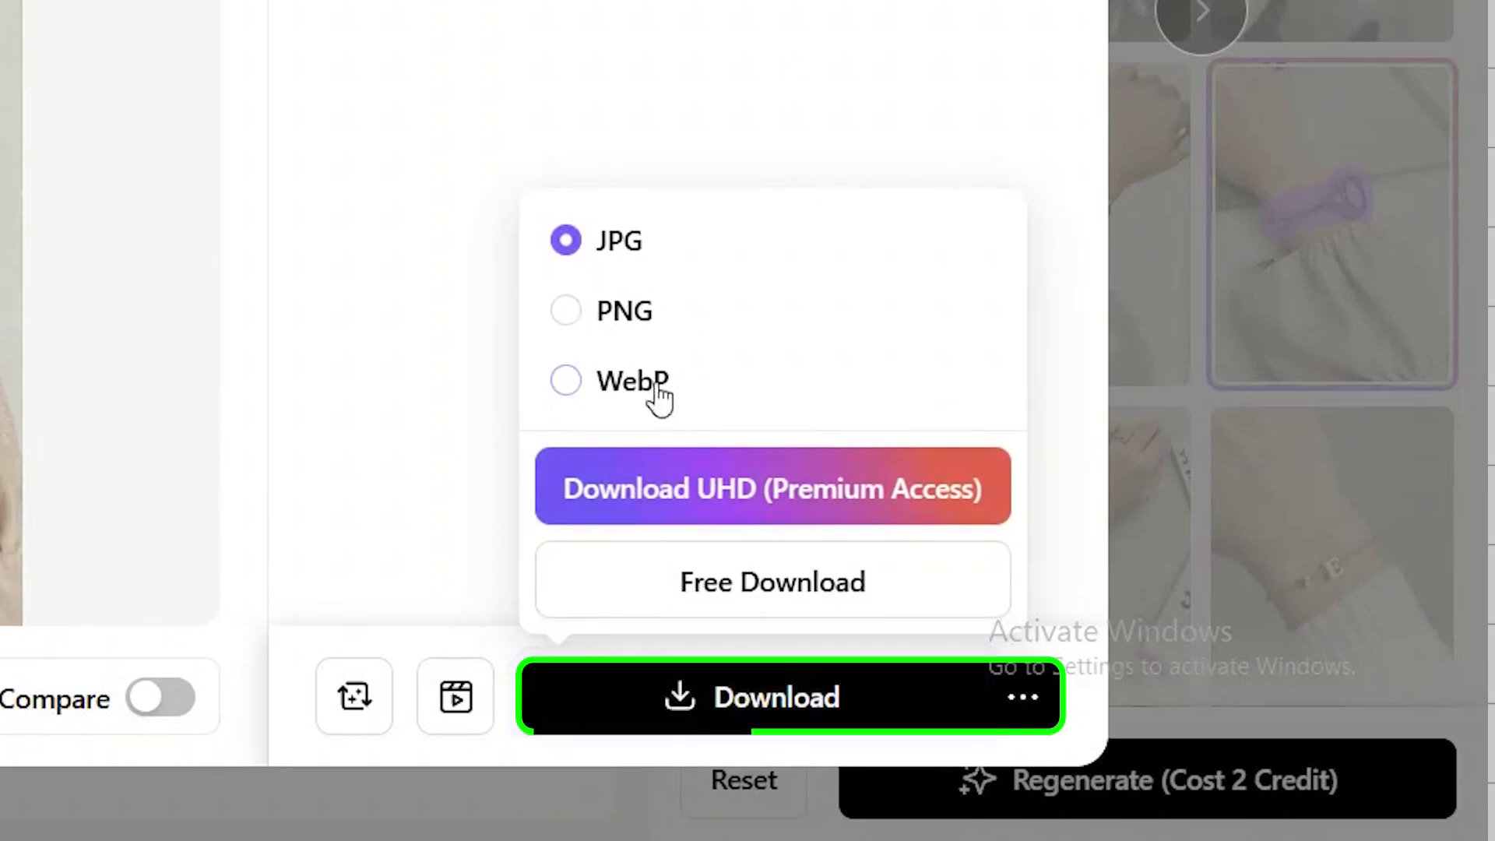
click(568, 309)
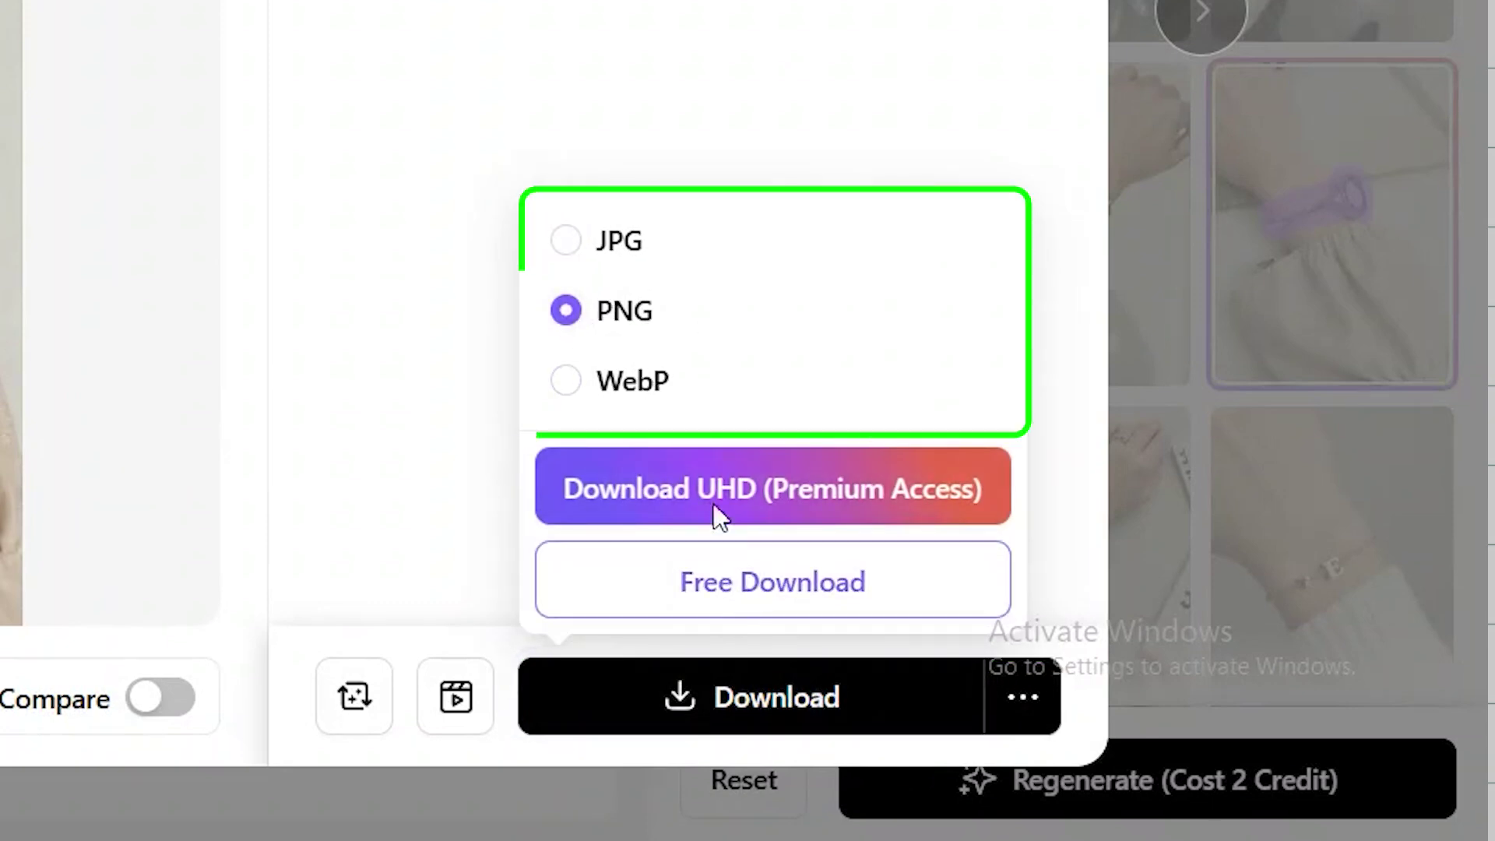
click(663, 582)
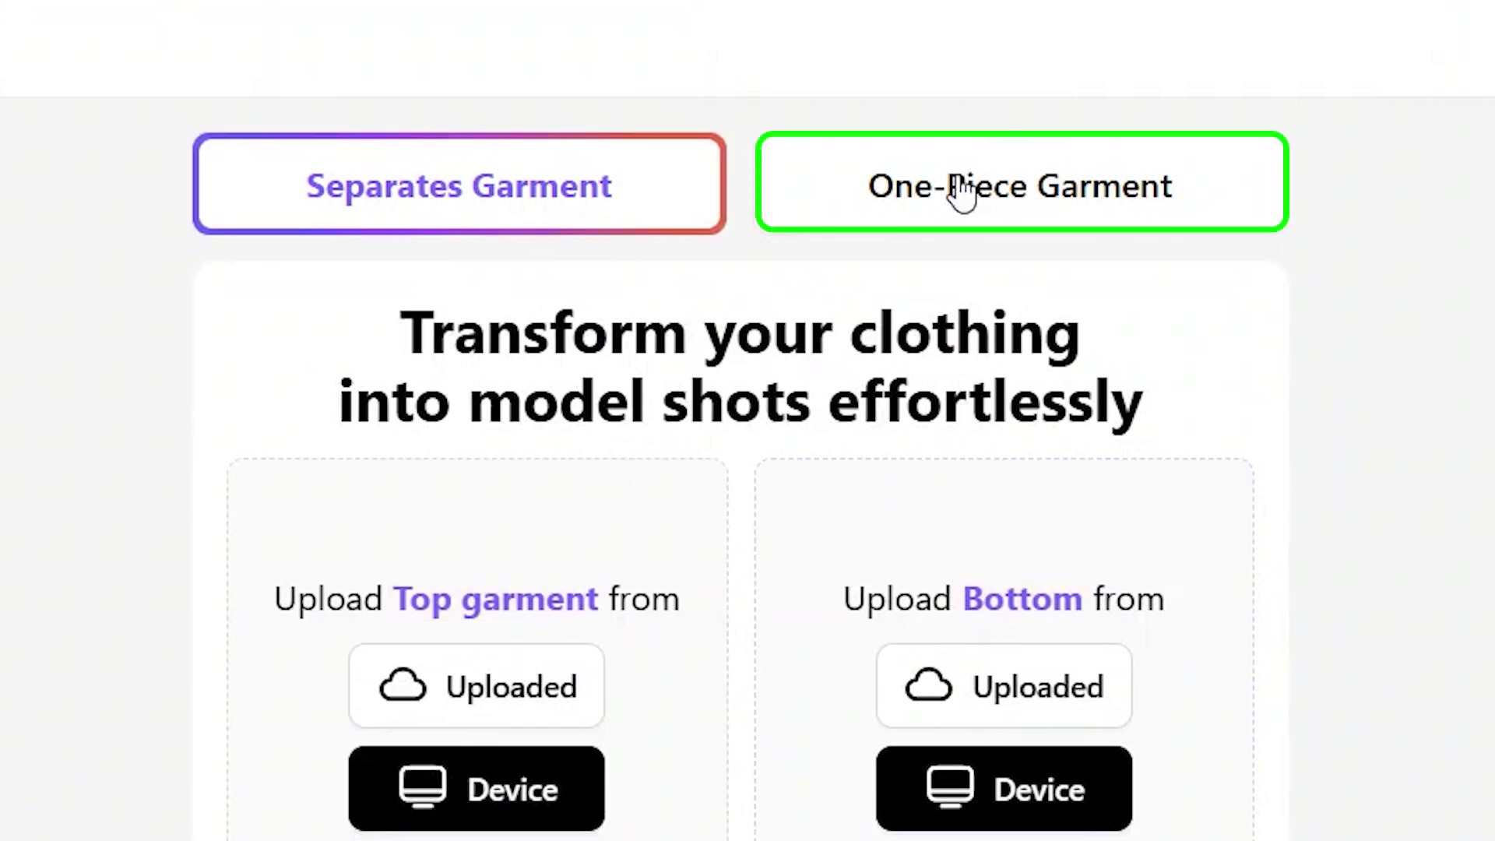
Upload a One-Piece Garment from the device and generate it on the preset model wearing the light-blue puff-sleeve dress.
click(959, 197)
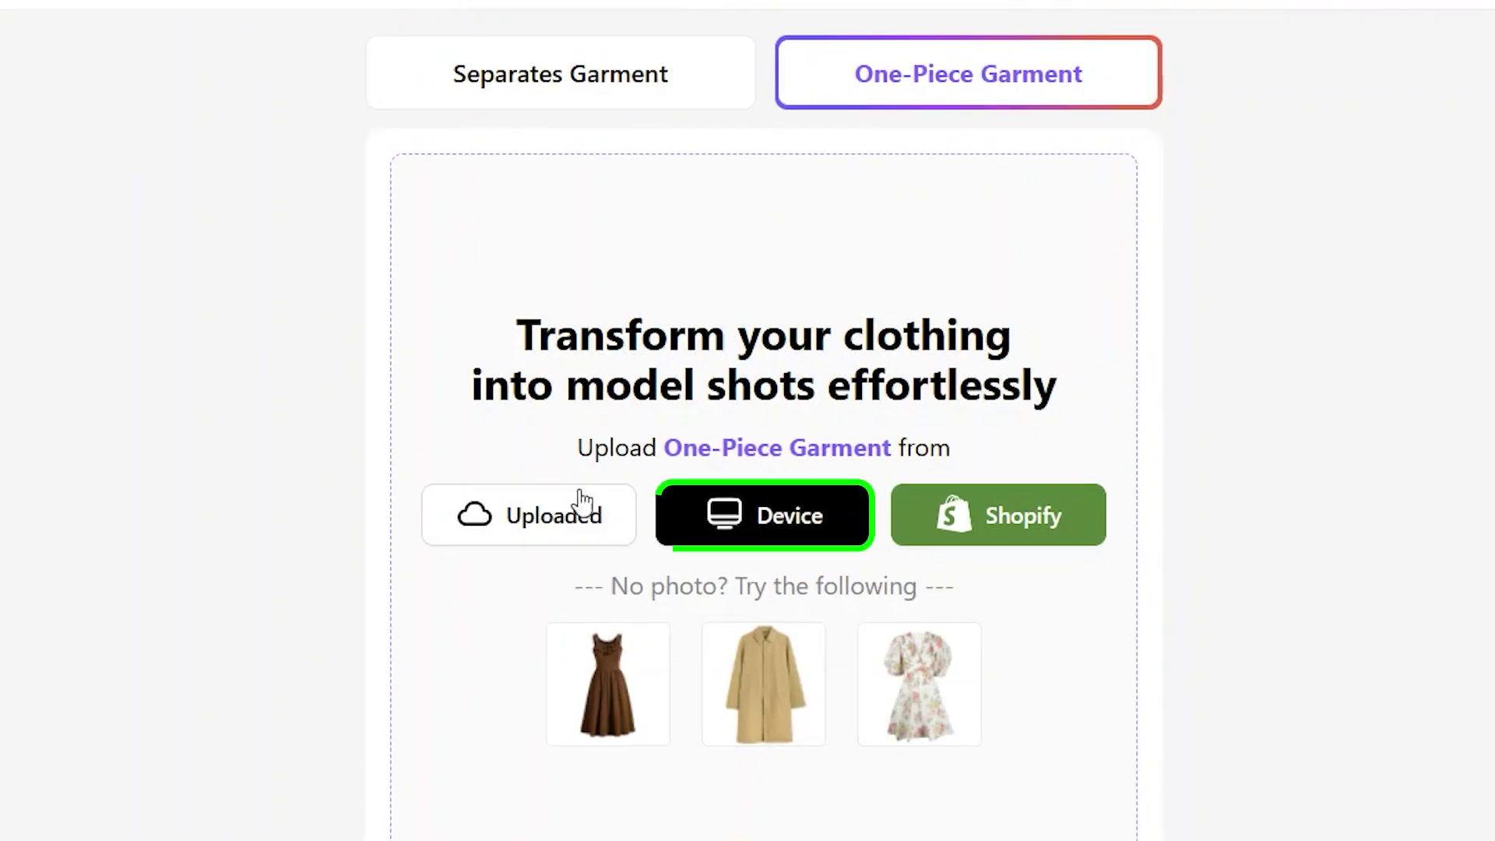
click(726, 514)
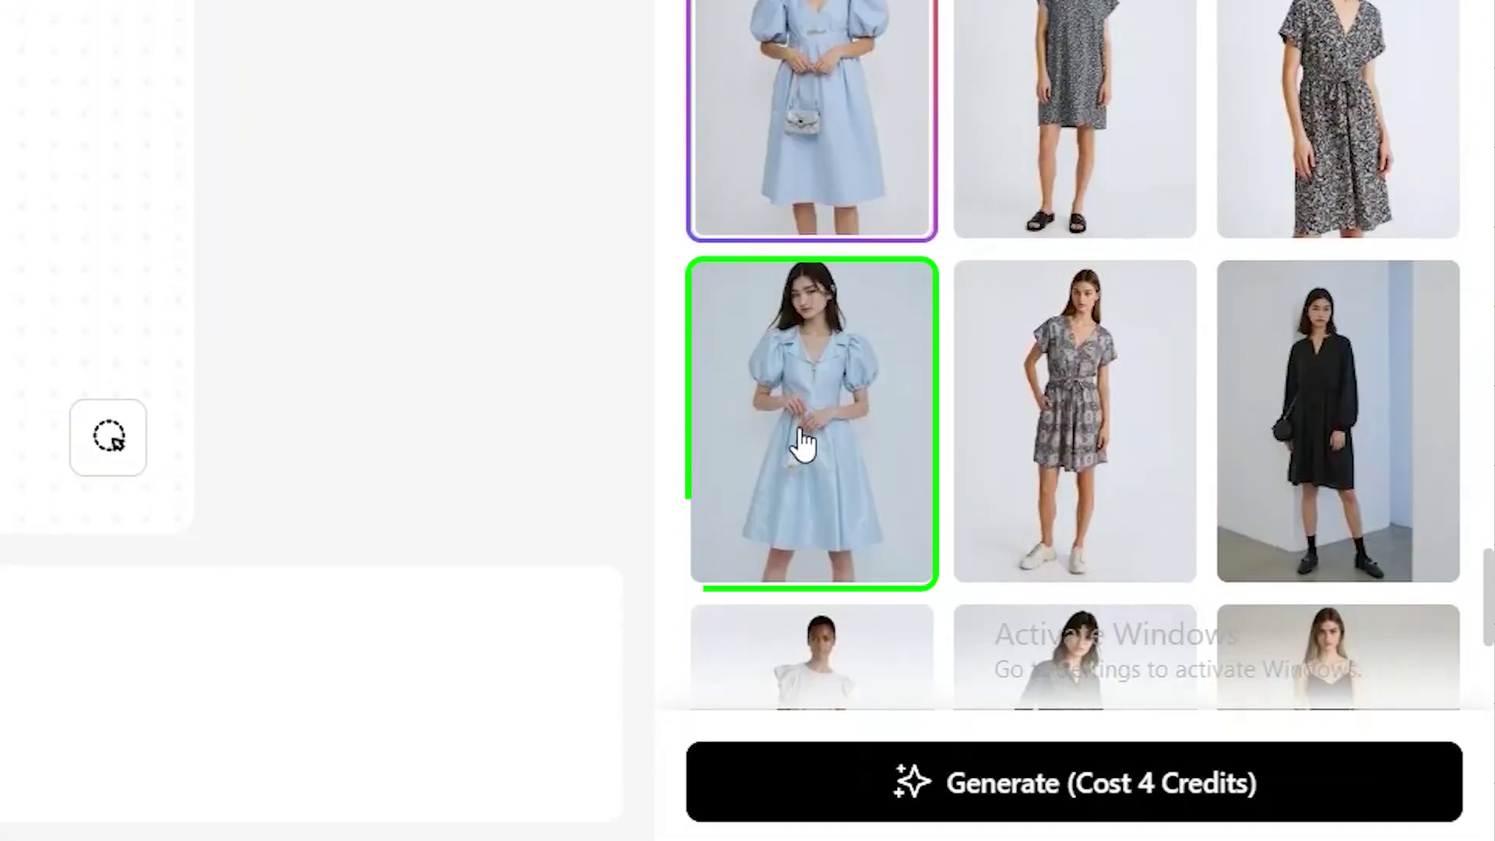
click(802, 516)
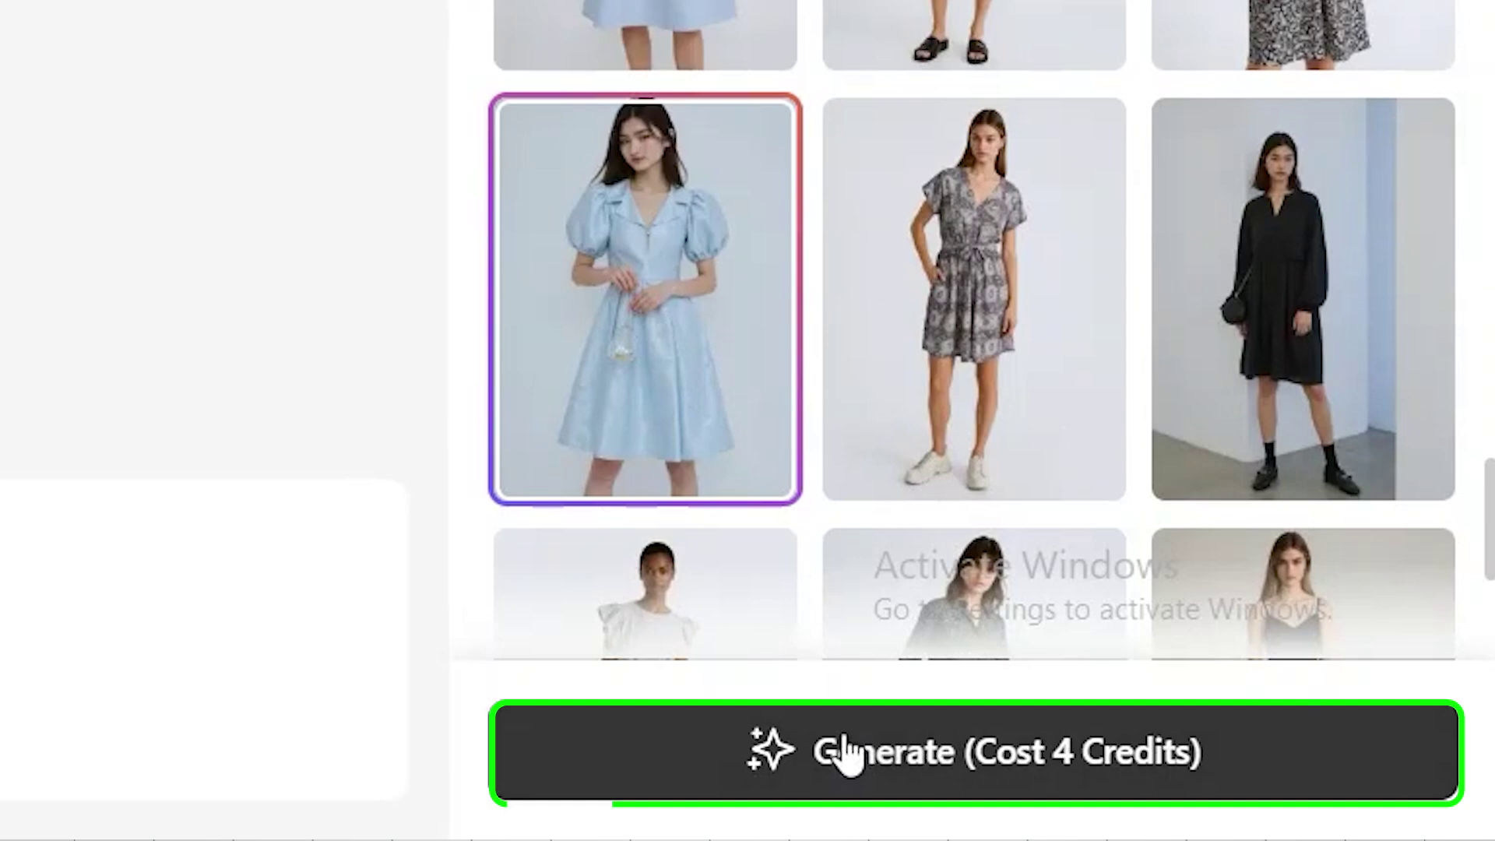
click(845, 752)
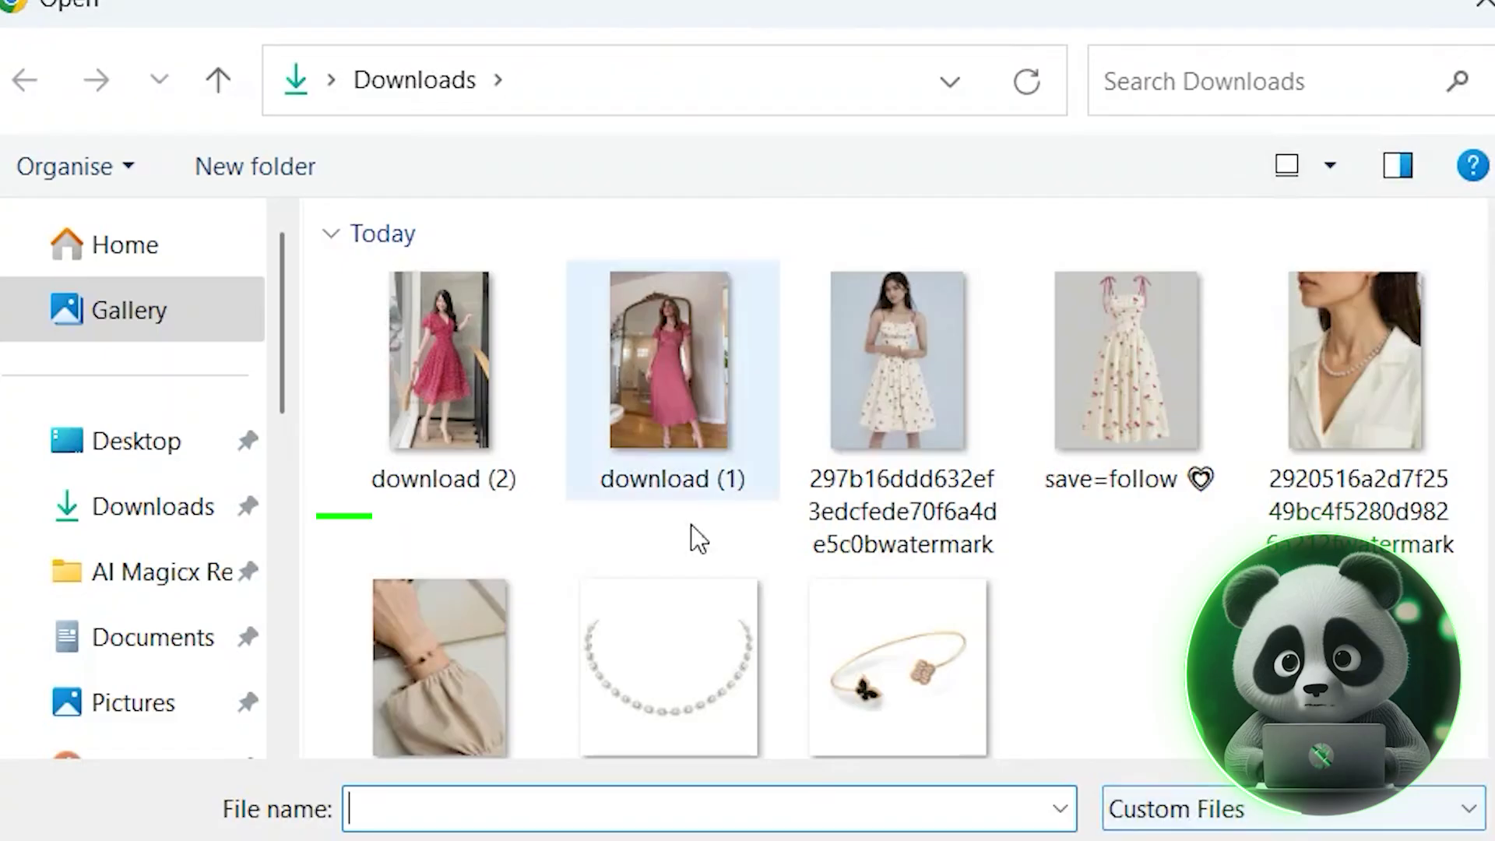
Load the red dress photo "download (2)" for the fashion model swap and choose the Green plants scene.
click(504, 426)
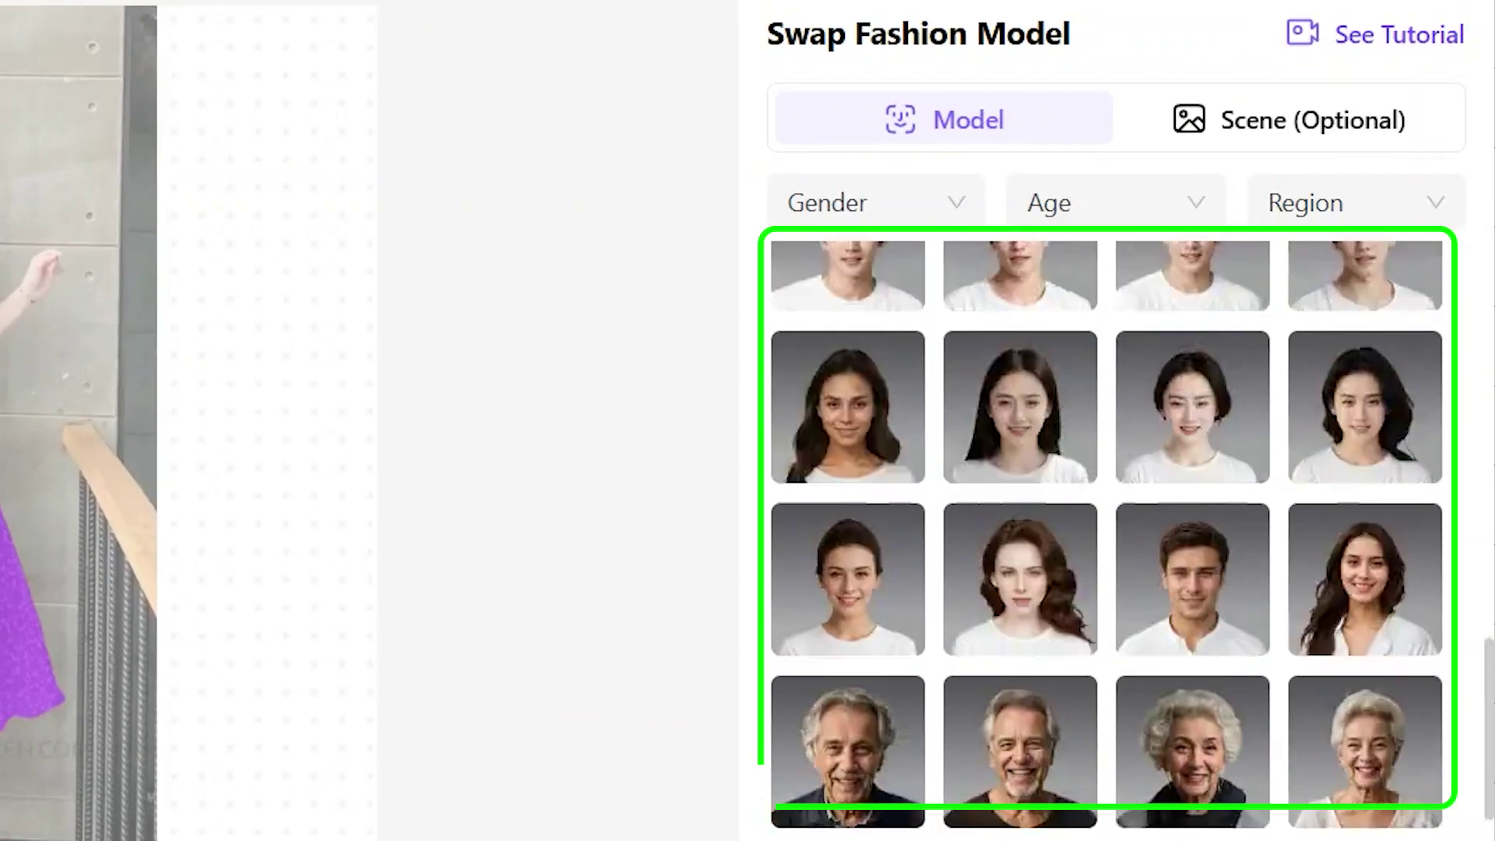
click(1225, 132)
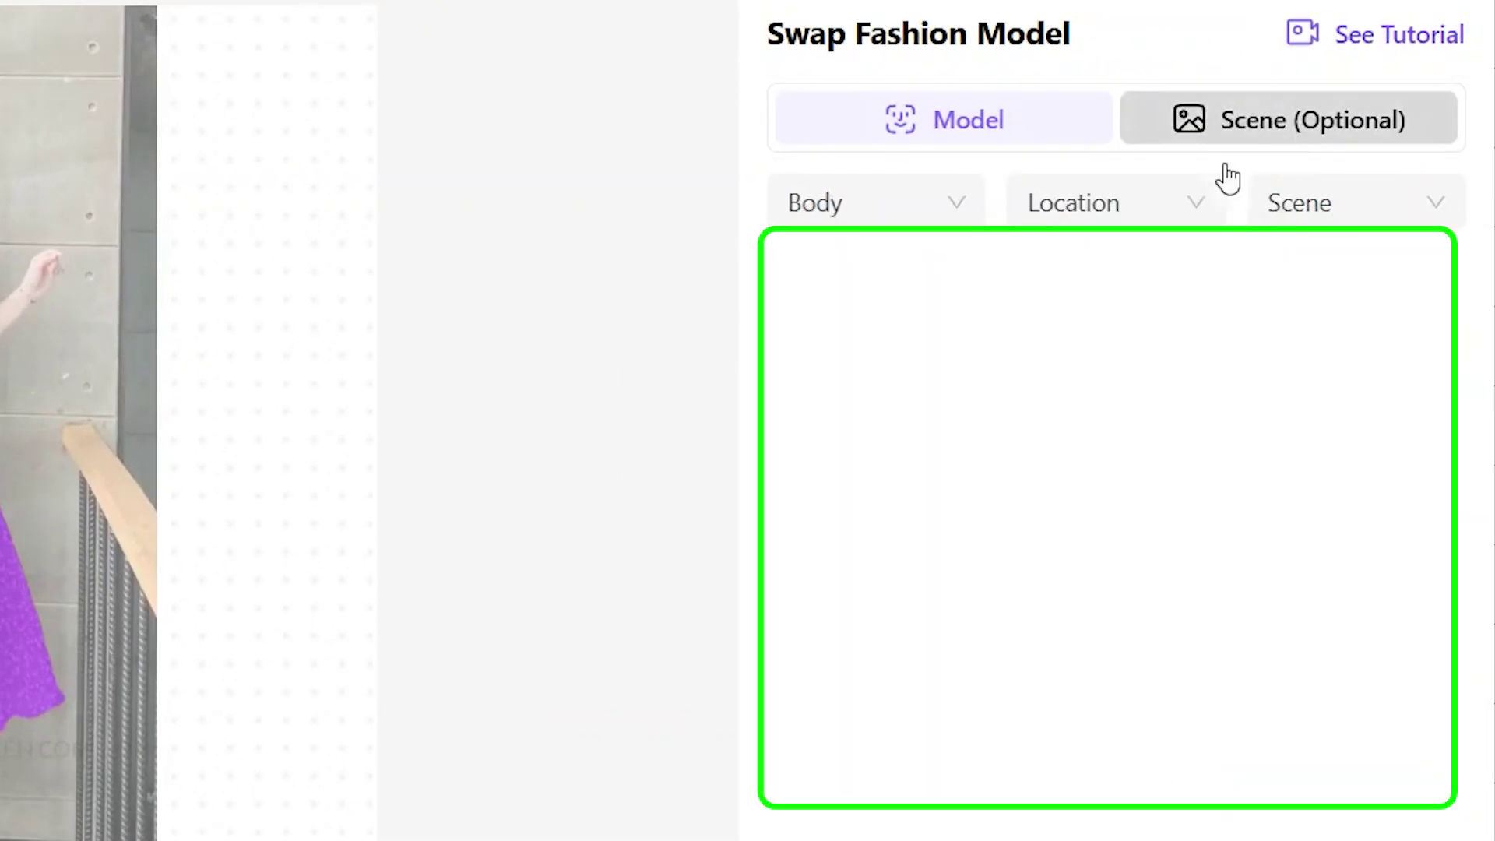
scroll(1365, 779, down, 2)
scroll(1365, 670, down, 2)
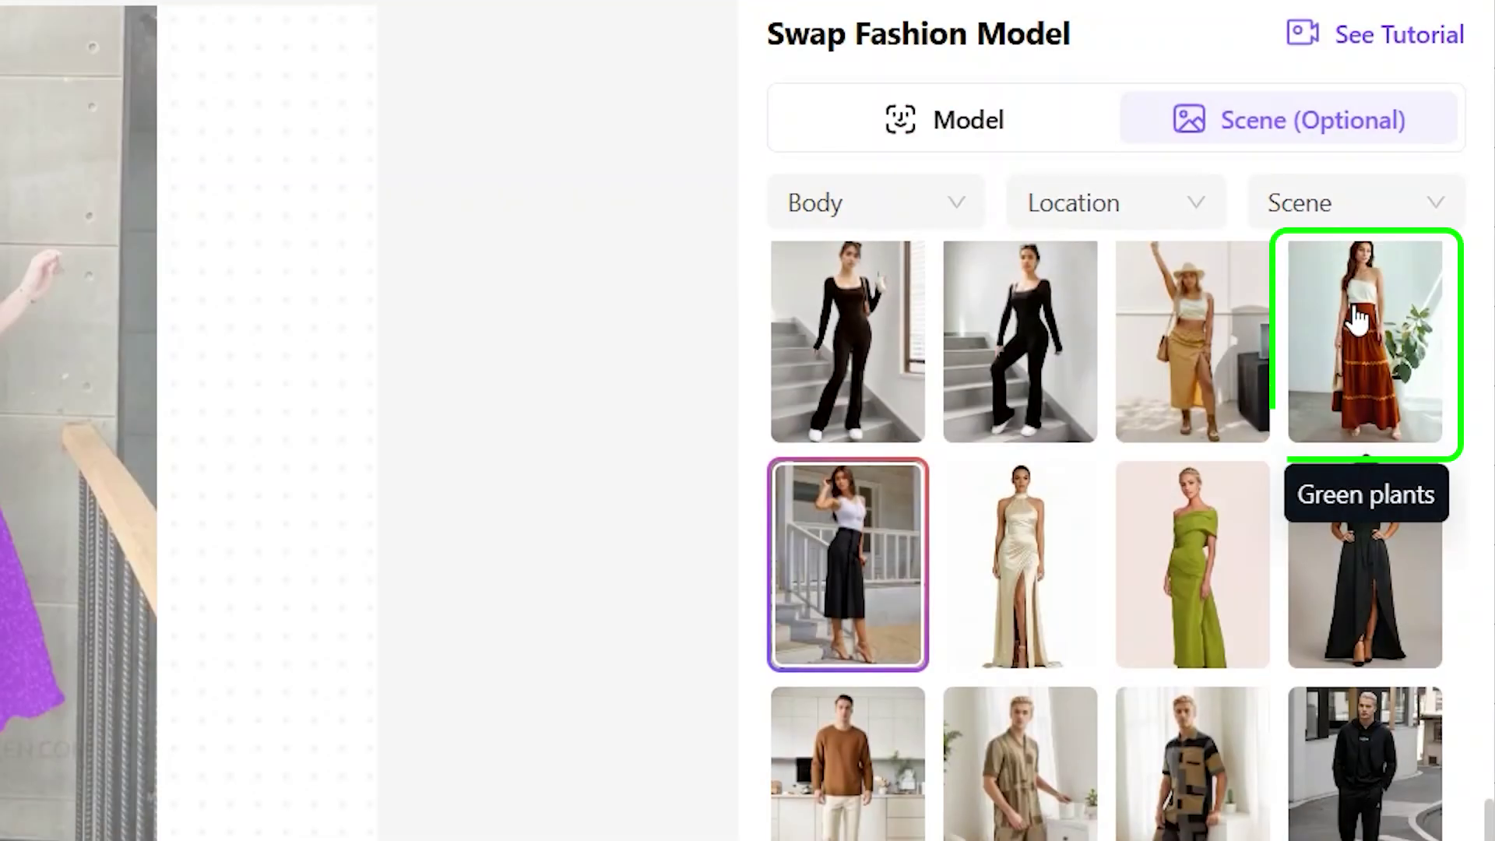
click(1357, 318)
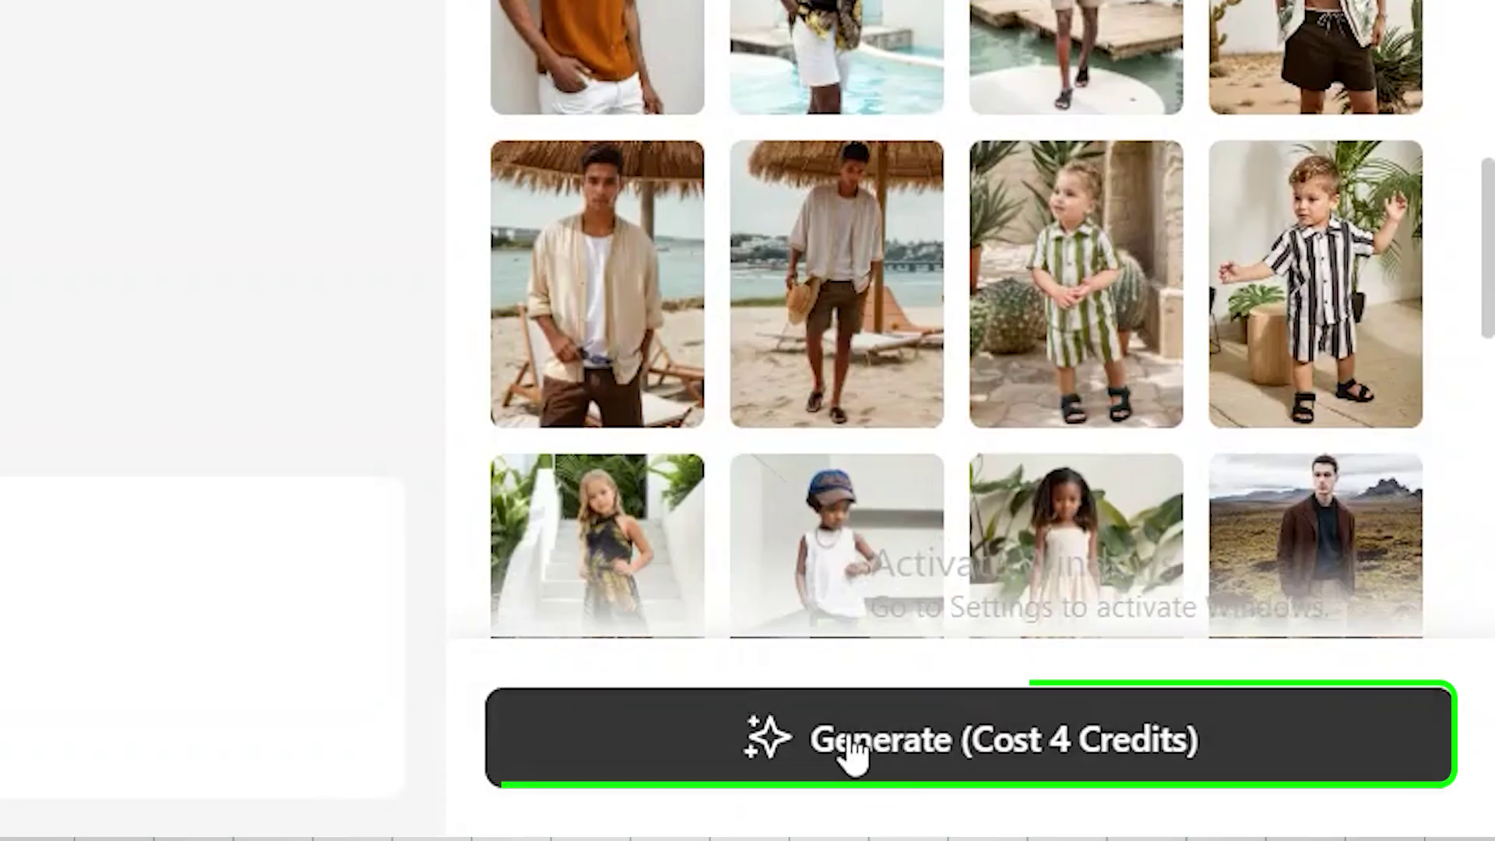
Generate the swapped fashion model image and download the result.
click(847, 735)
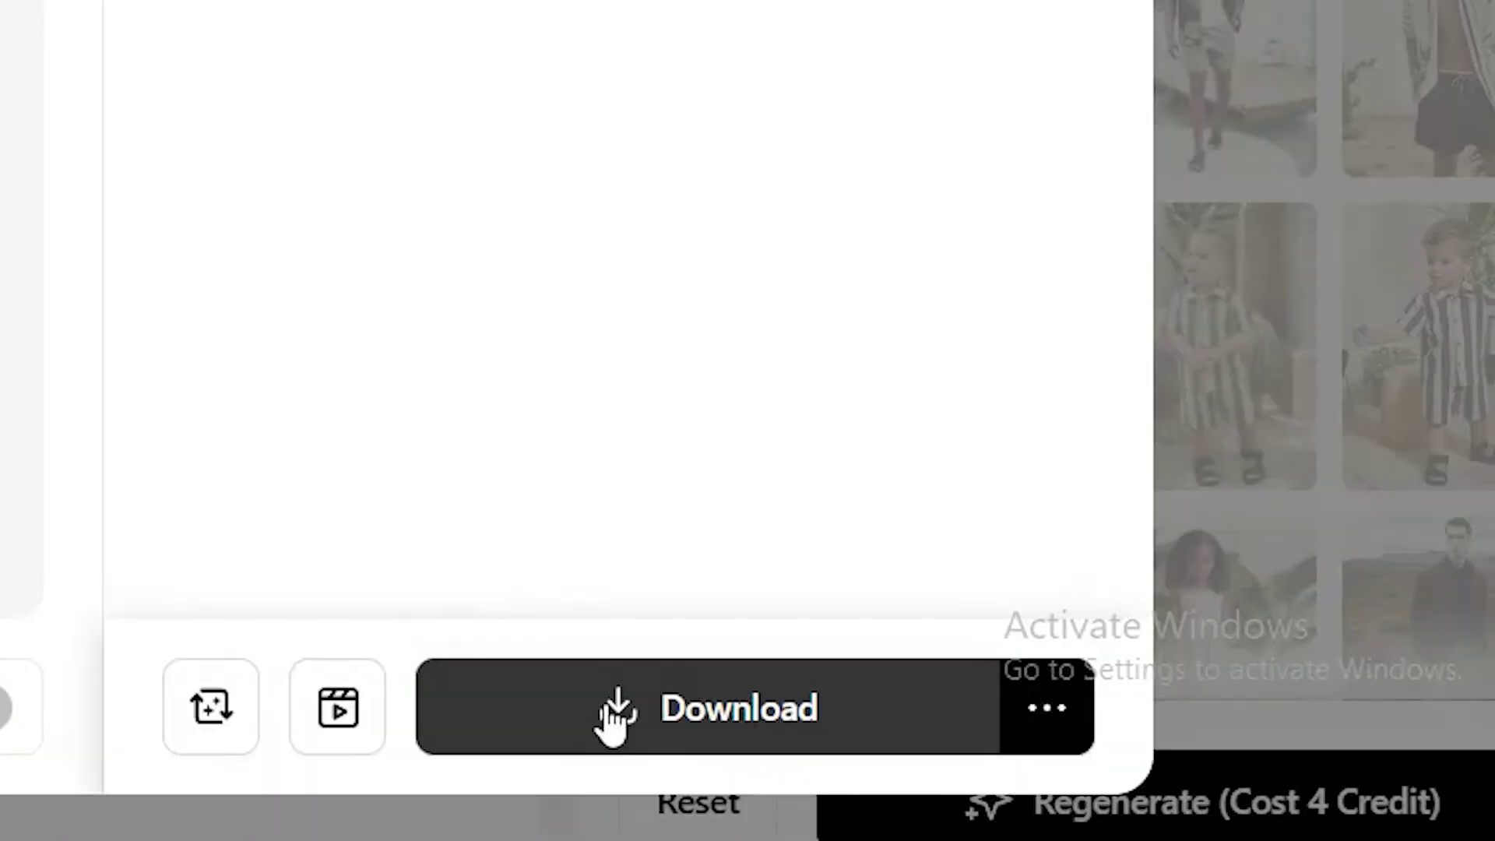
click(610, 717)
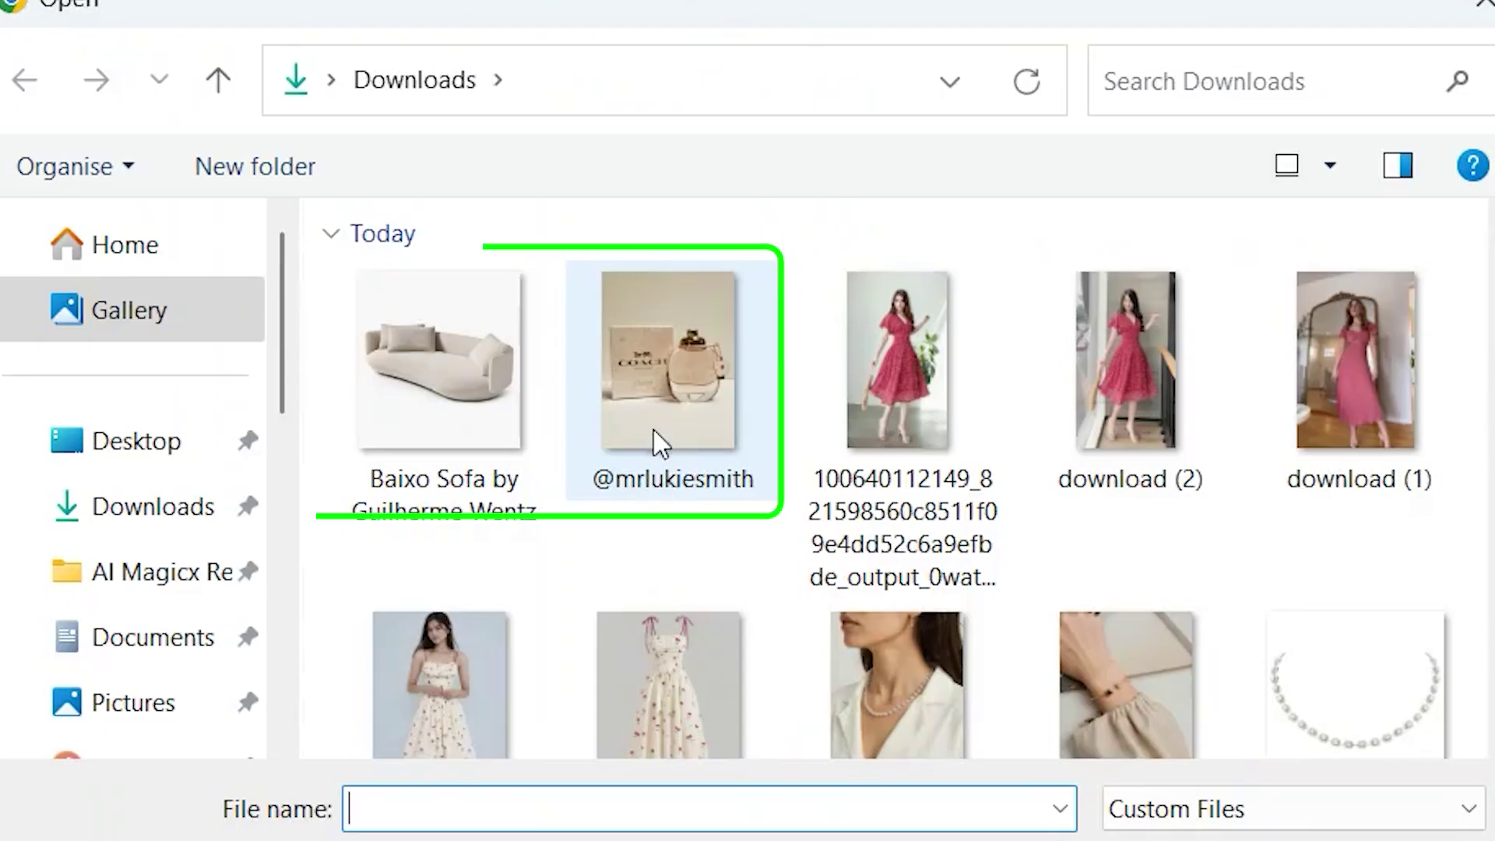
Generate a lifestyle scene for the Coach perfume photo from the description "perfume bottle and its box placed on a white marble vanity. the lighting is warm.".
click(652, 426)
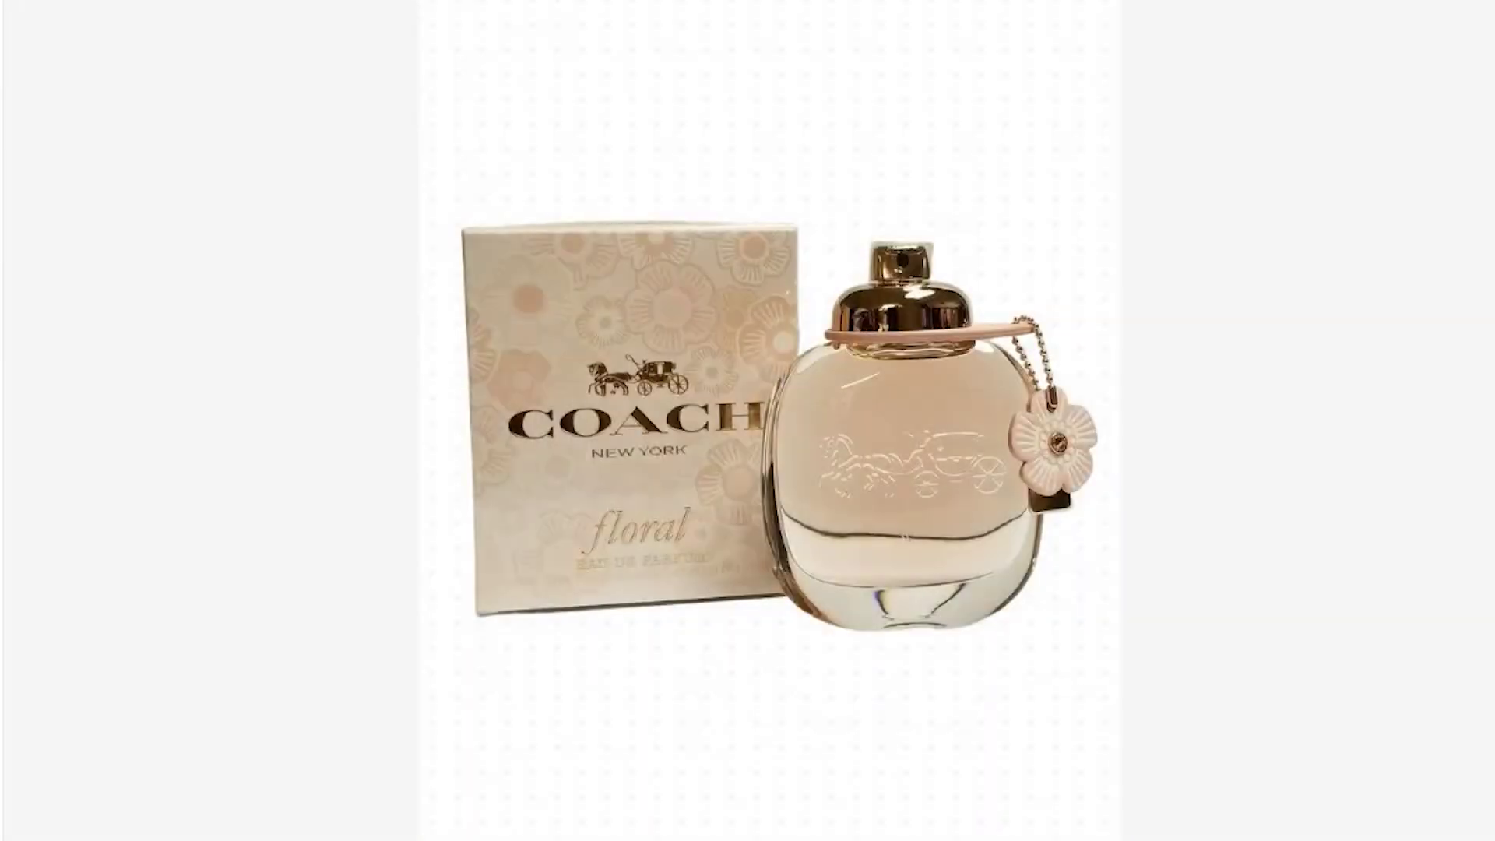
text(perfum)
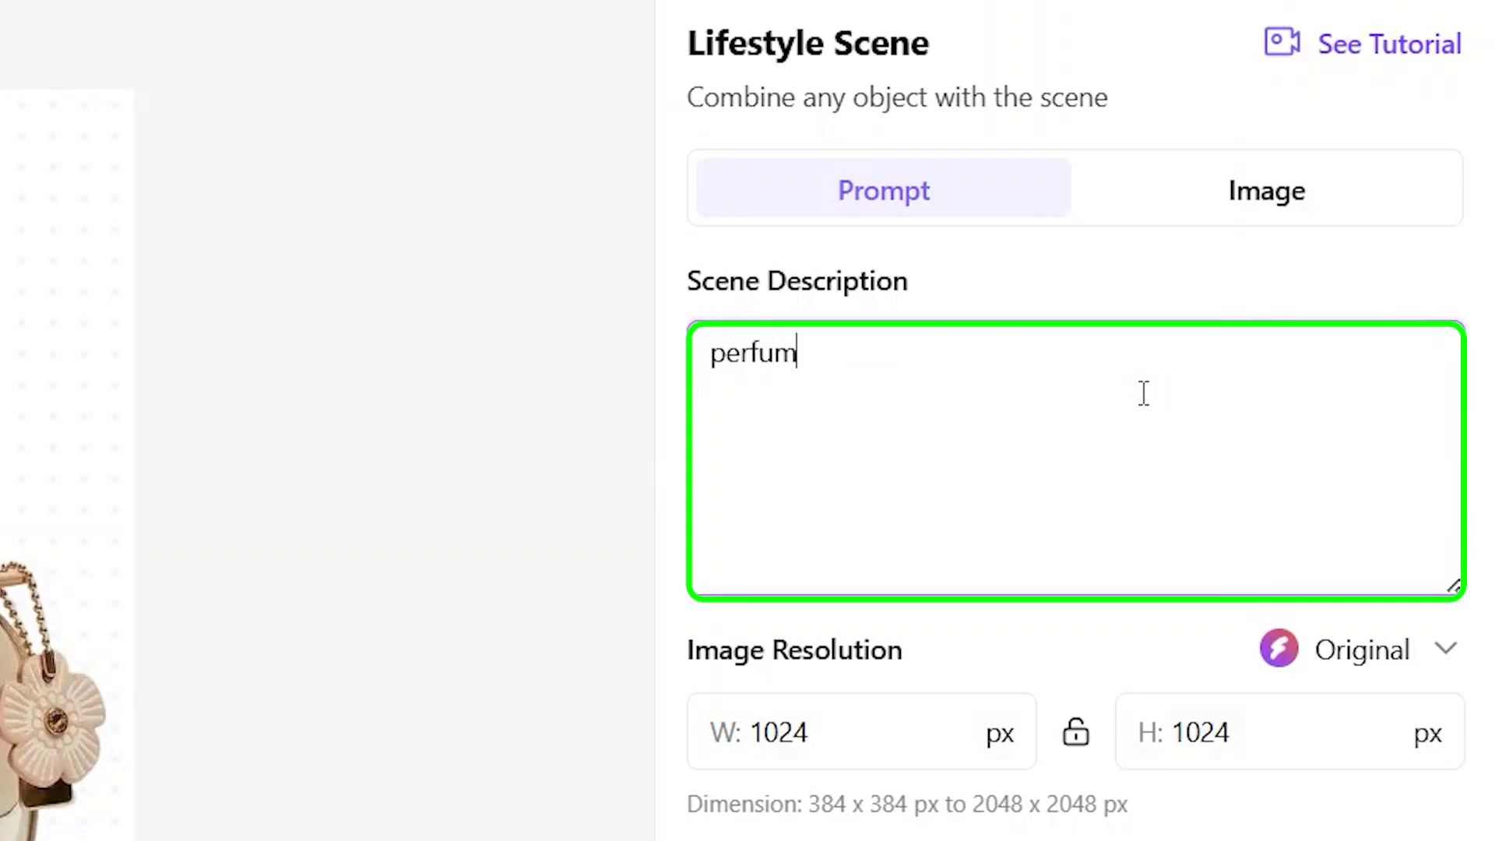
text(e bottle and its box placed on a white marble vanity. the lighting is warm.)
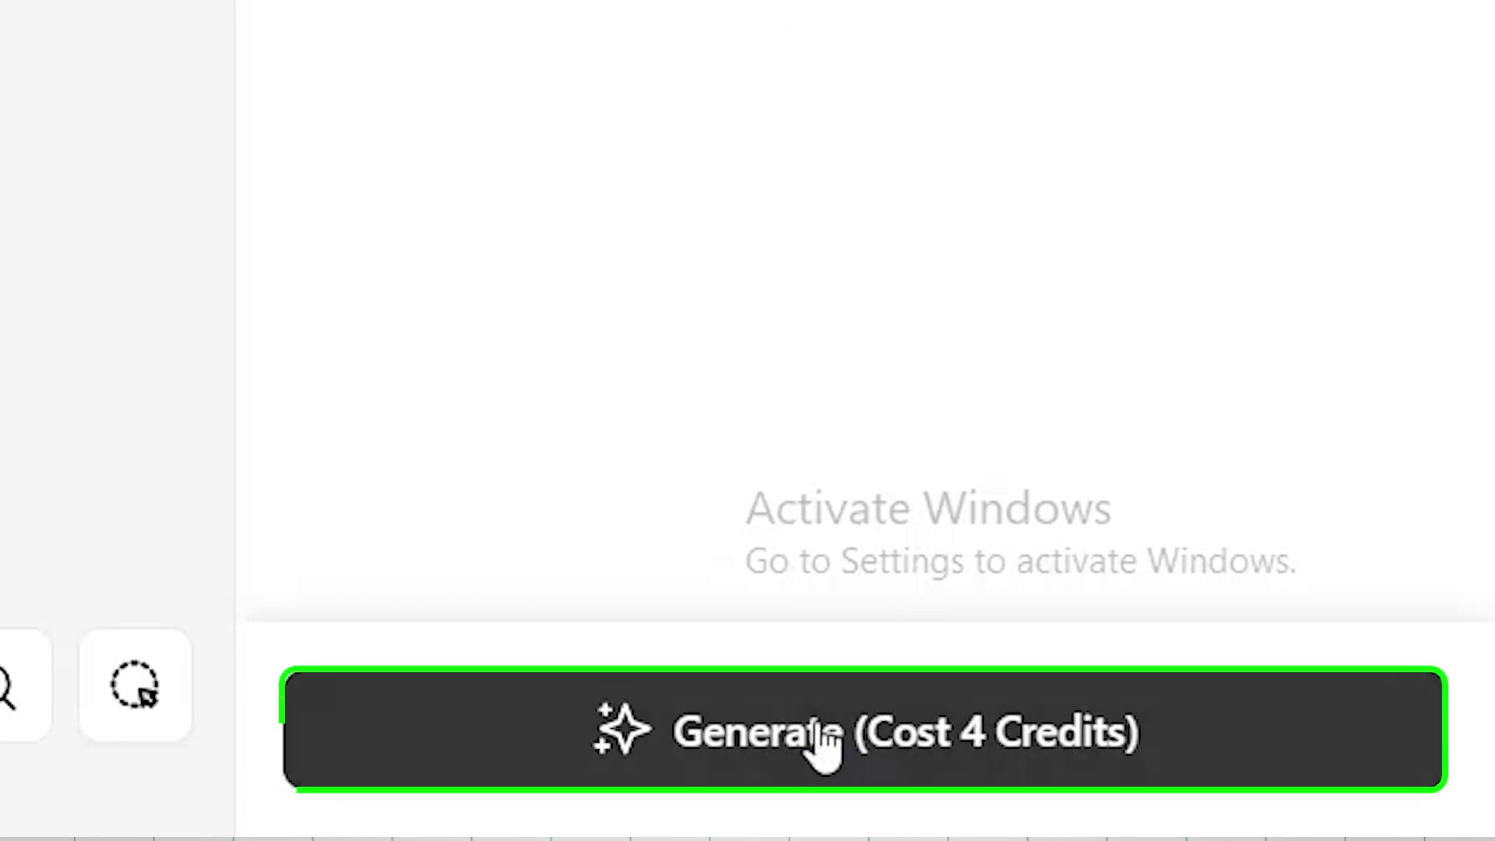
click(824, 743)
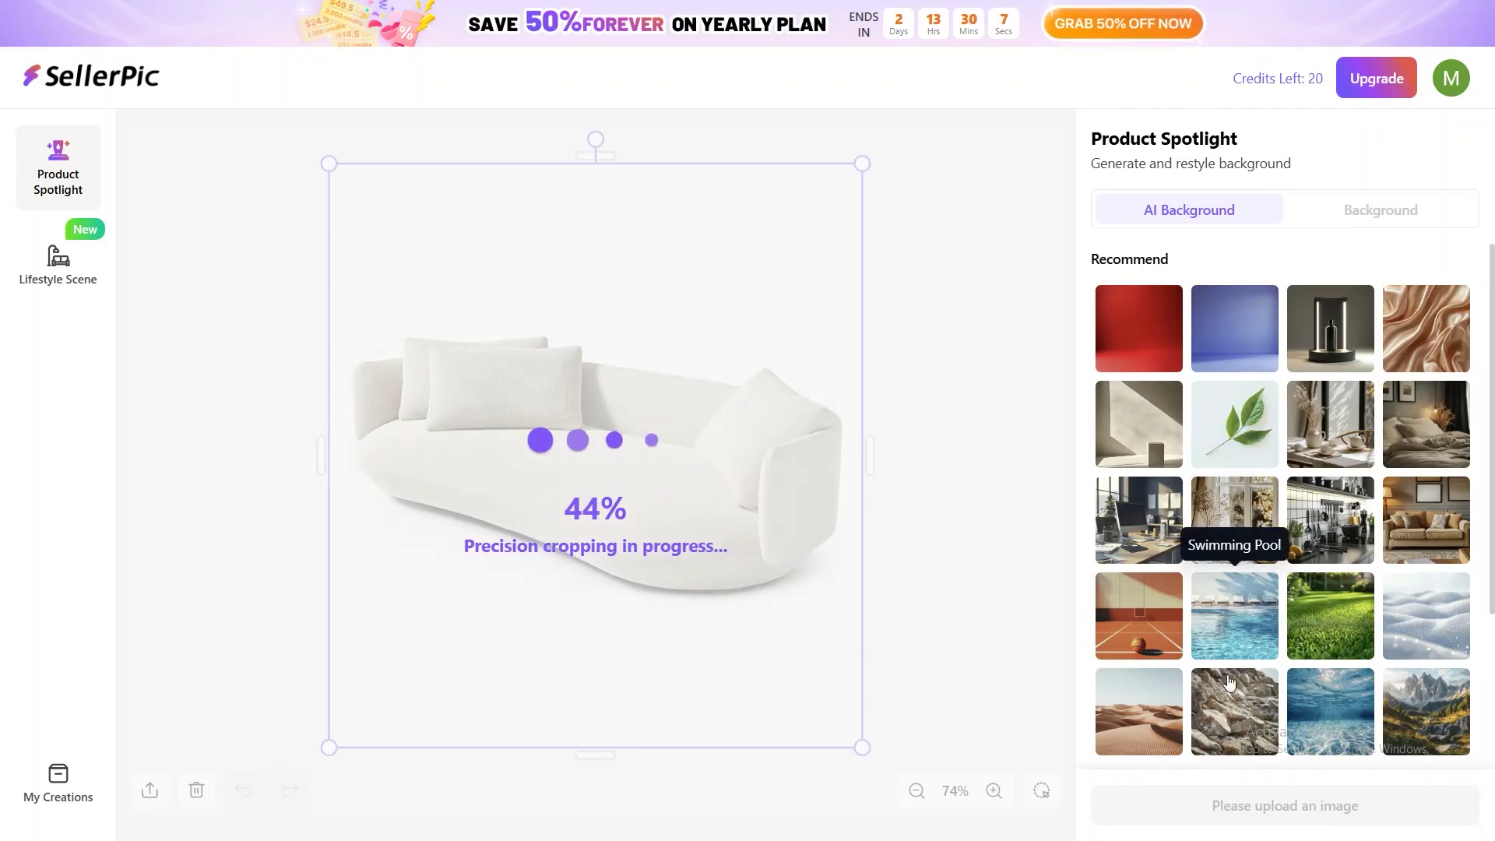
Generate backgrounds for the sofa from the custom description "White sofa in a cozy living room" and view the second result.
scroll(1230, 545, down, 3)
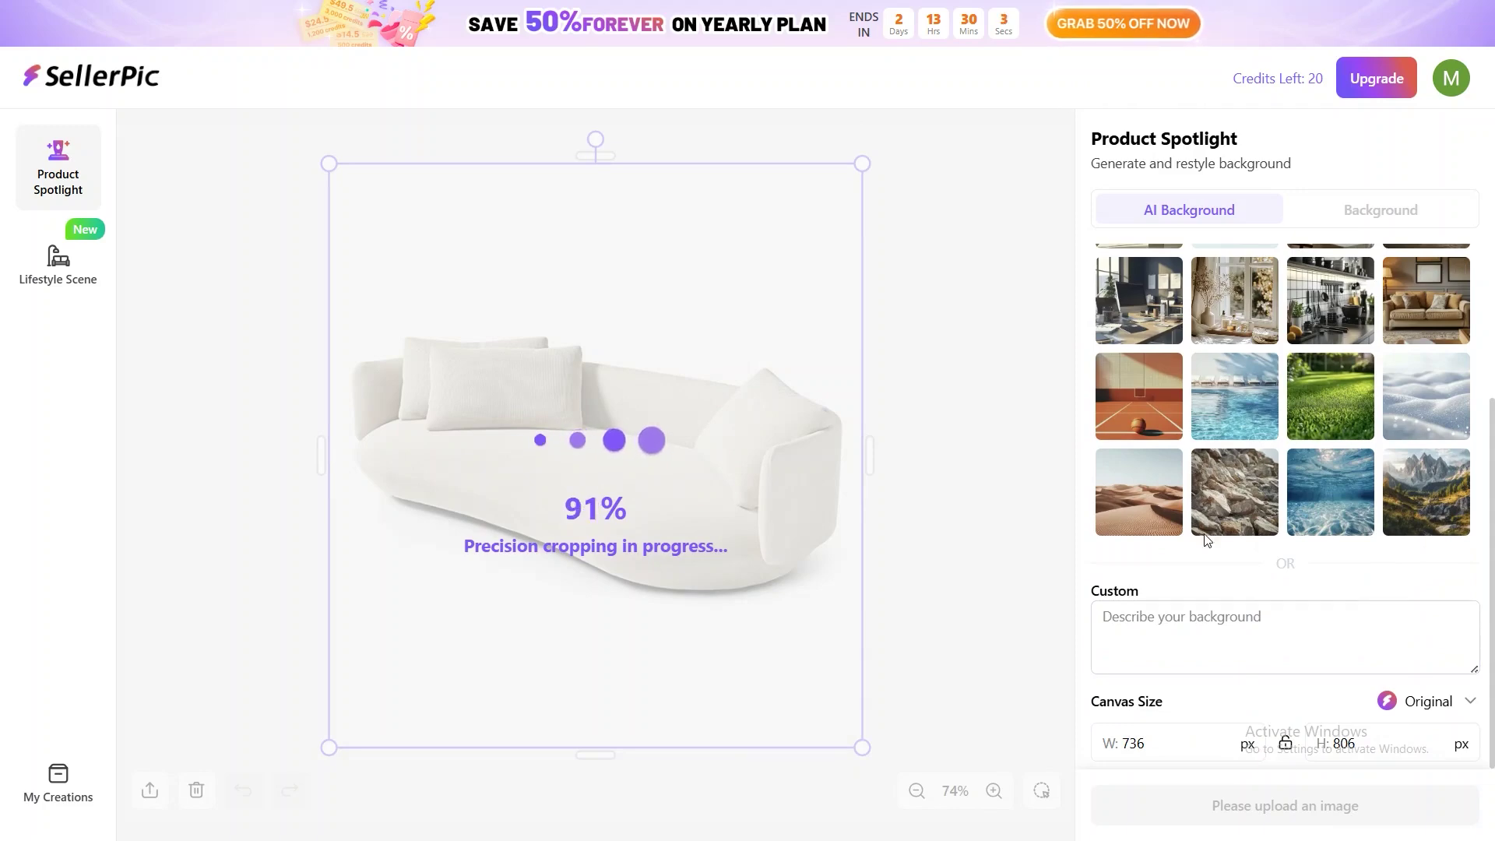
scroll(1215, 467, up, 2)
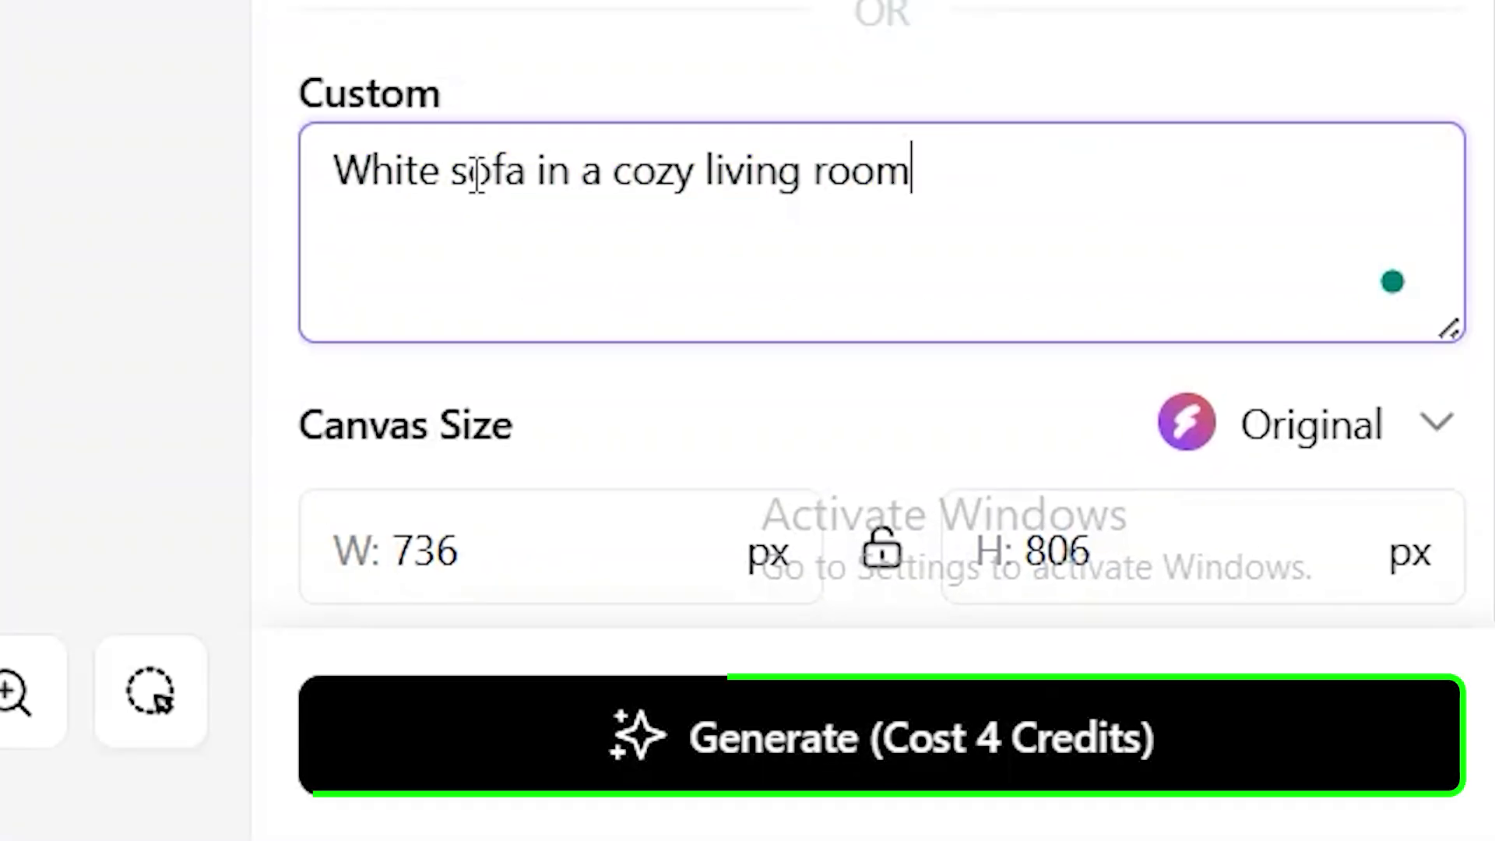
click(660, 743)
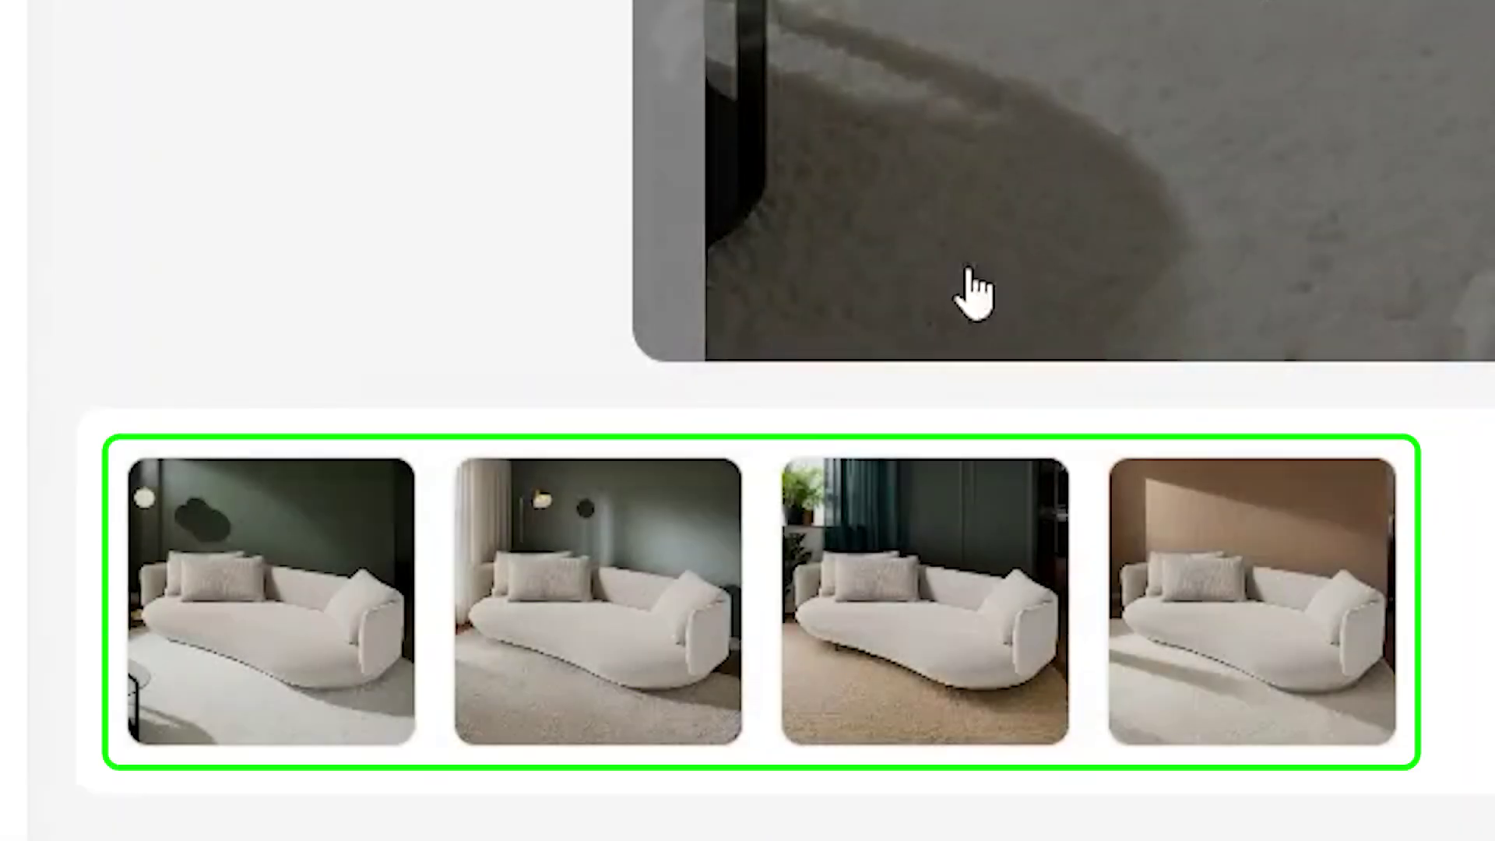
mouse_move(802, 666)
click(653, 655)
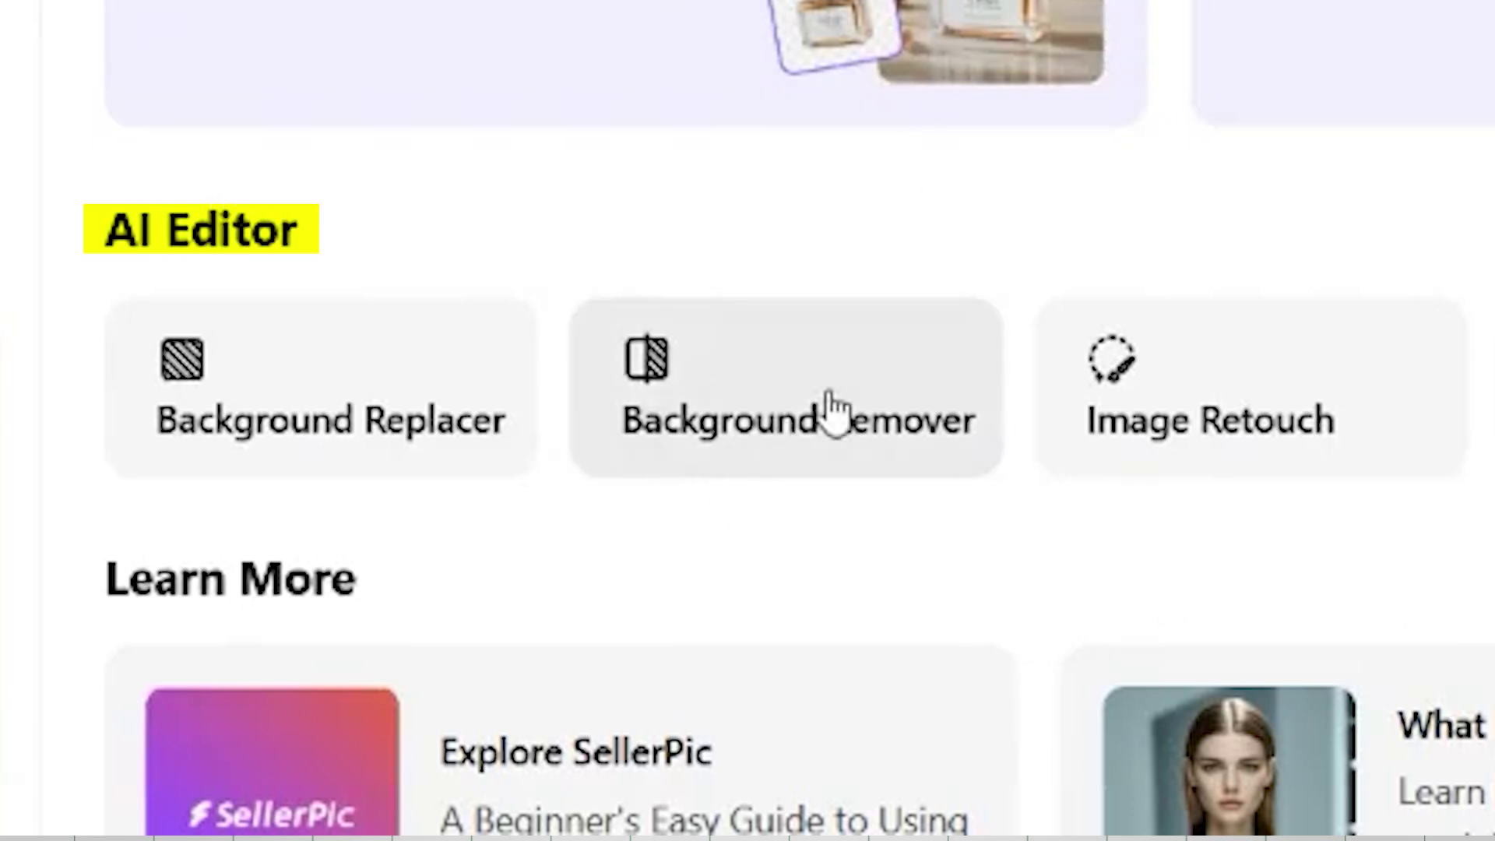
Use the Background Remover to cut out the green sofa with its cushions and throw blanket by manual quick selection.
click(831, 406)
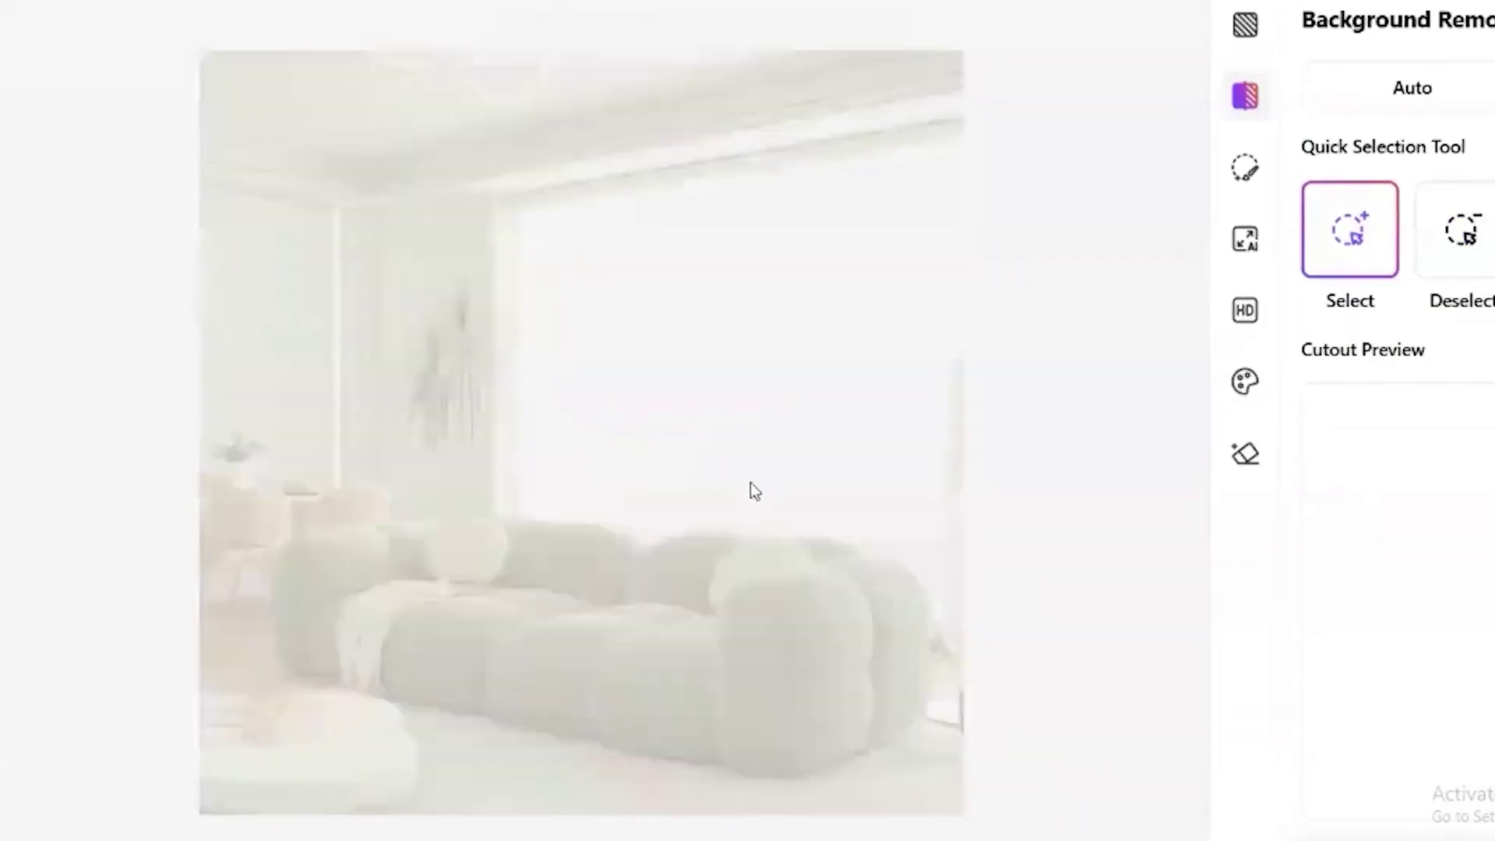
click(845, 646)
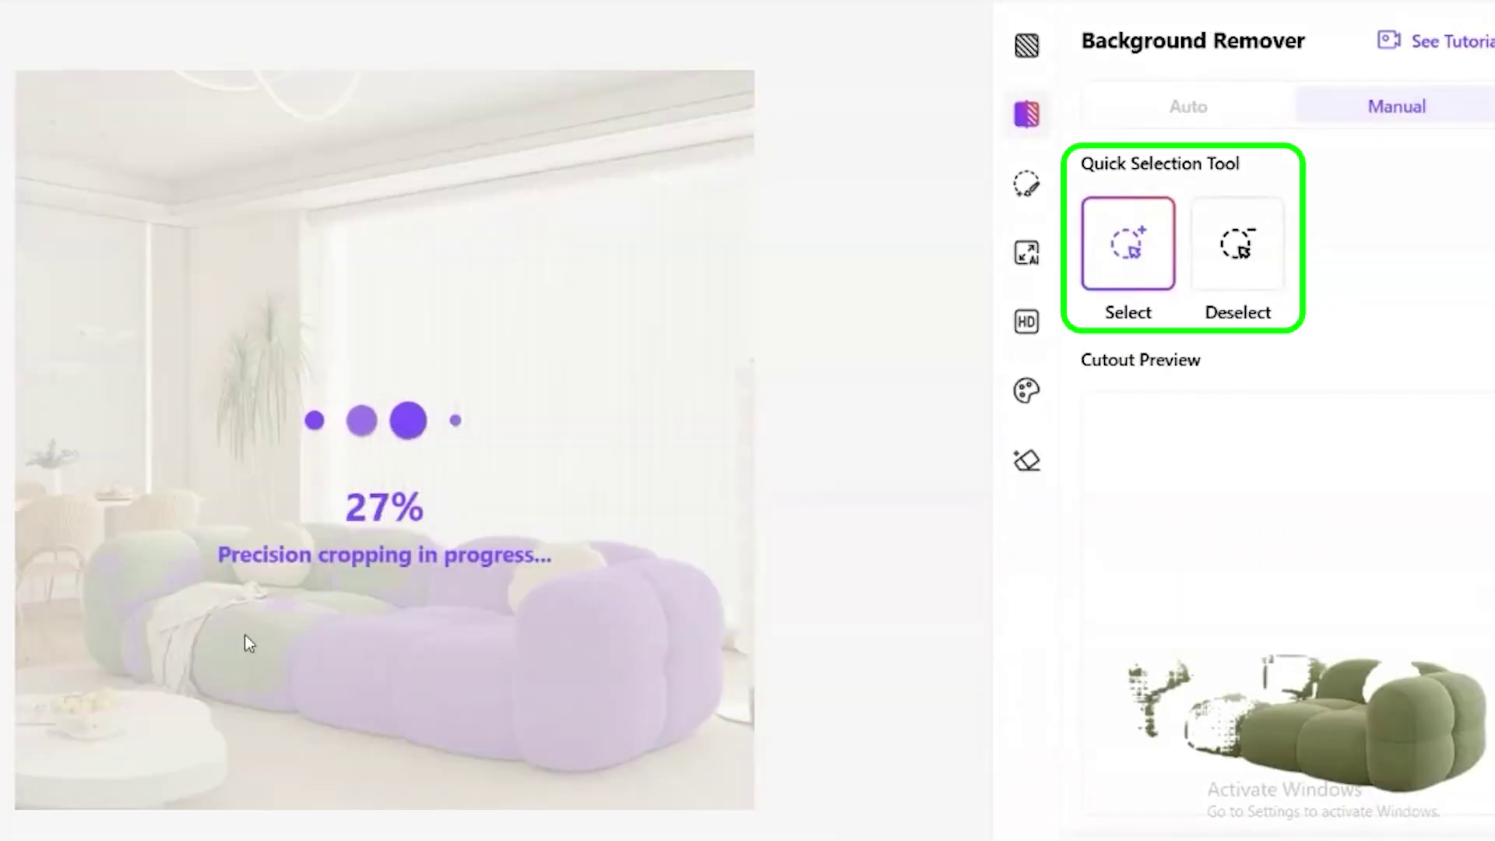
click(266, 536)
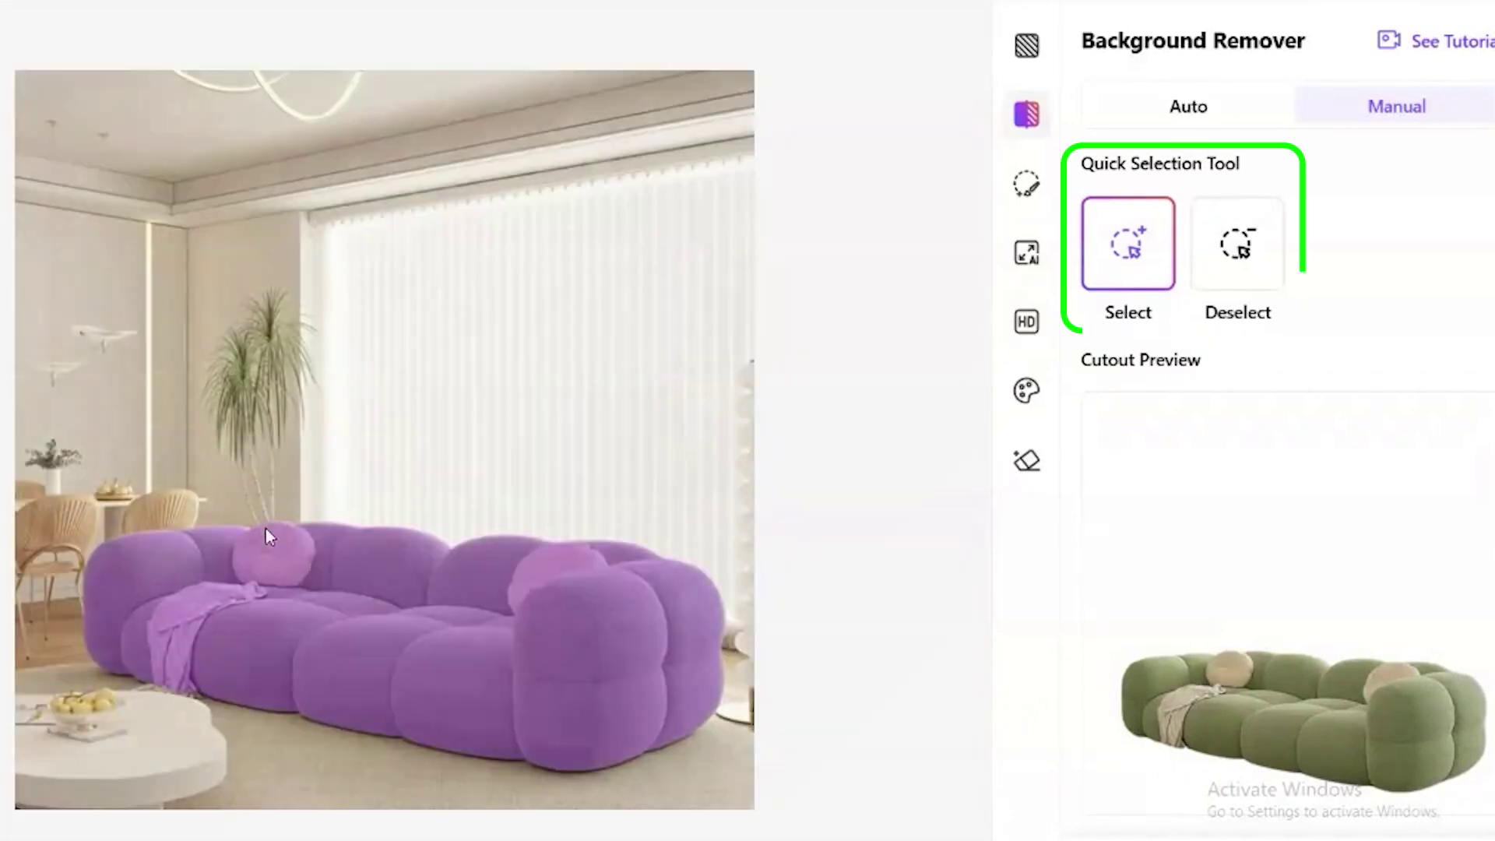
click(961, 734)
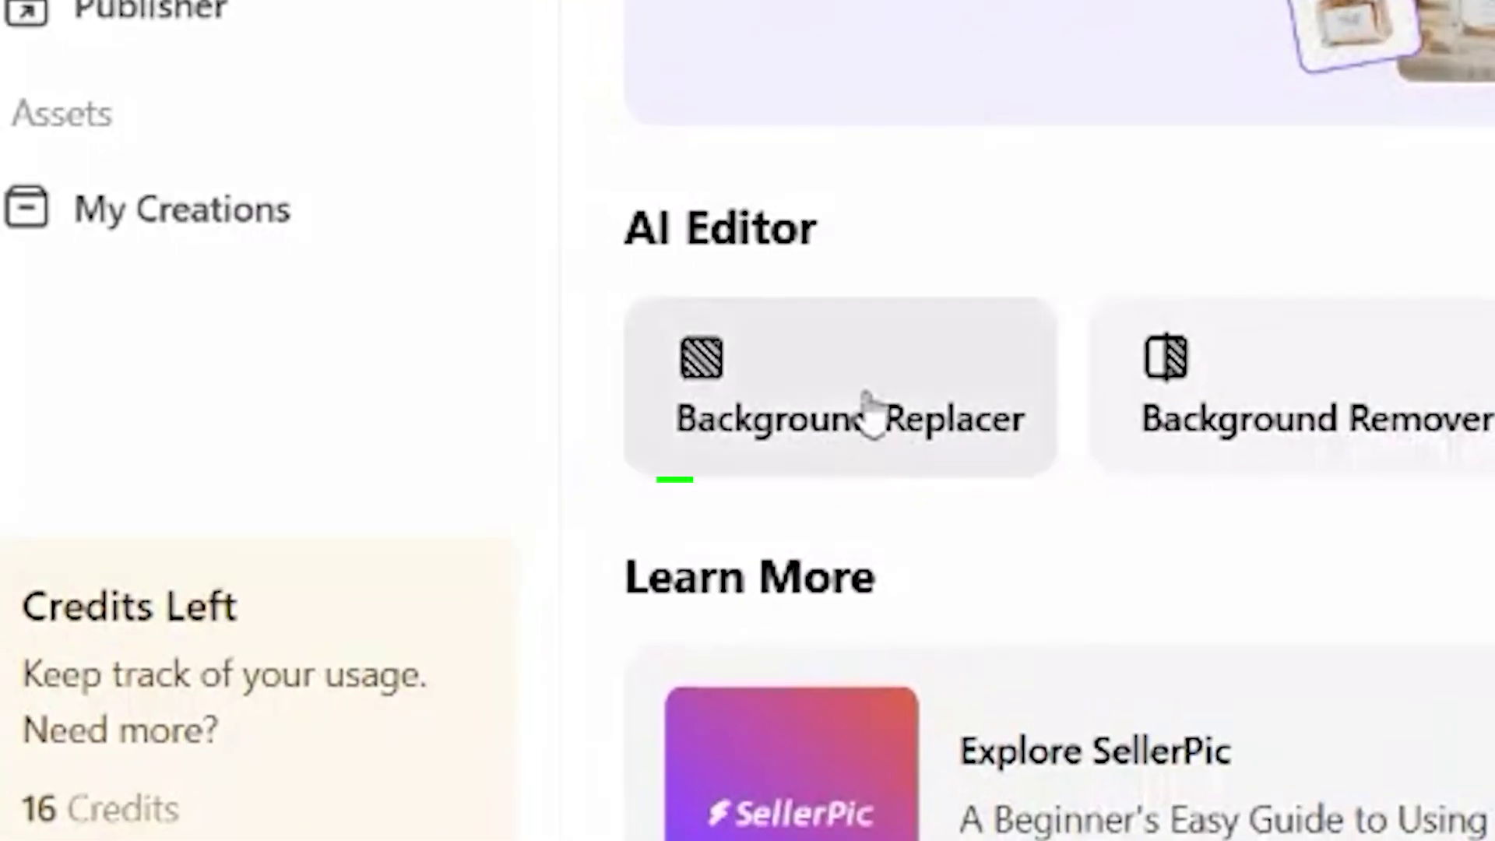
Start the Background Replacer and upload a product image from the Downloads folder.
click(860, 397)
click(831, 464)
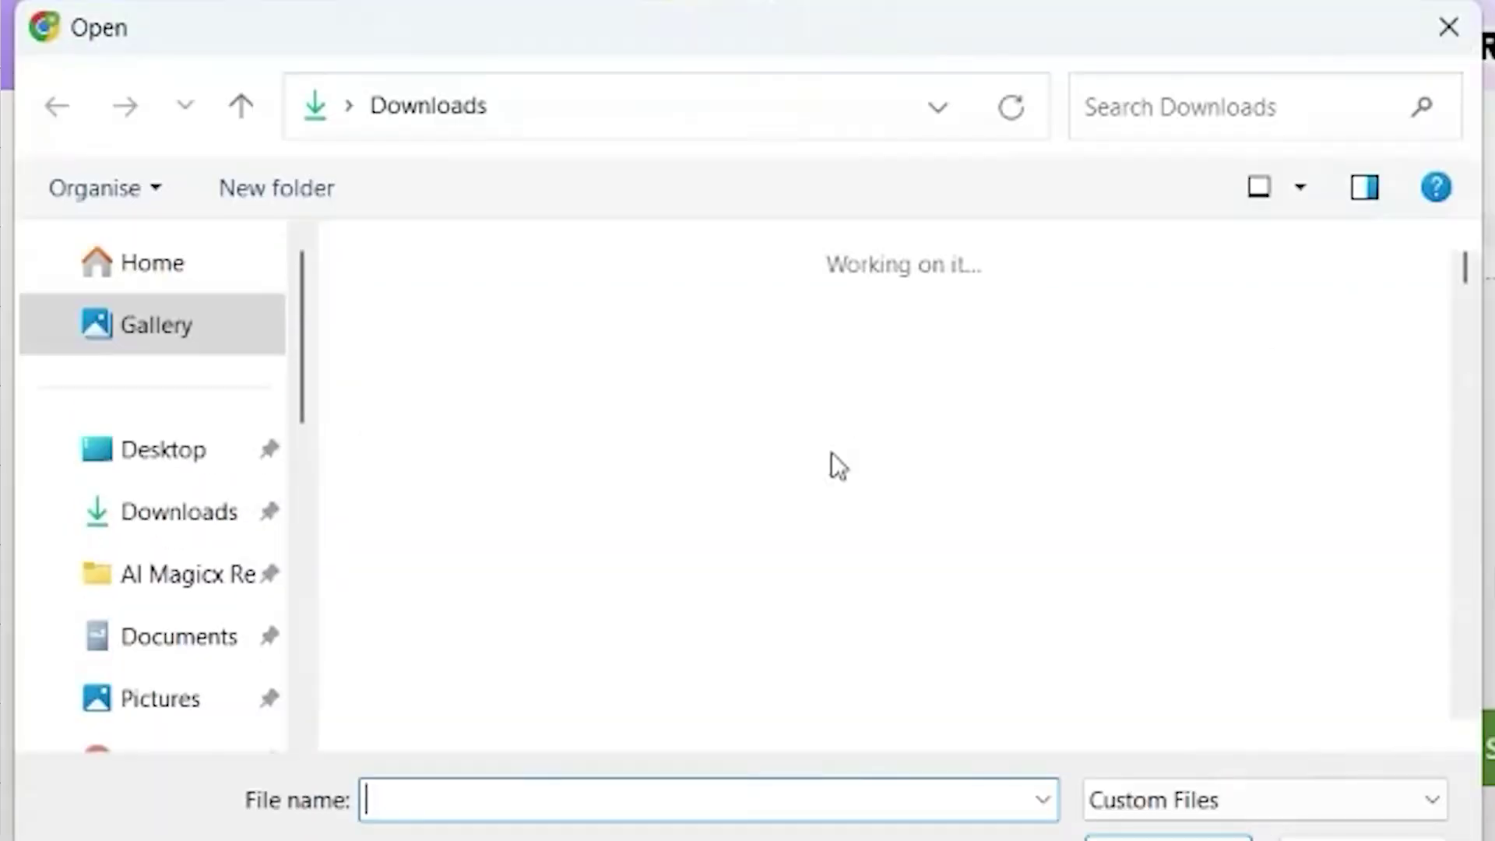
scroll(873, 609, down, 2)
double_click(874, 609)
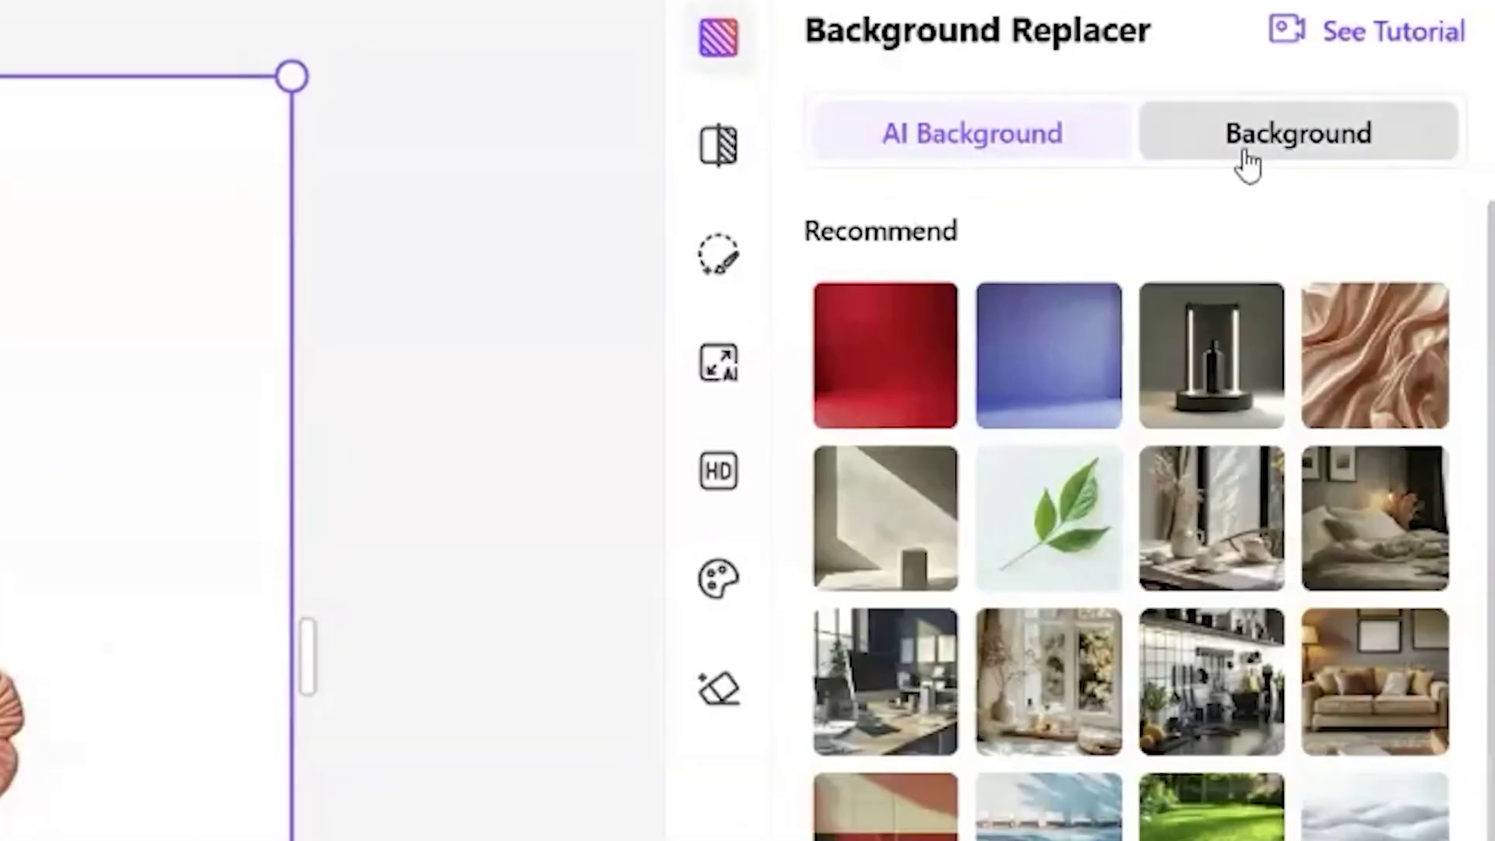
Add the "Premium Photo _ 3d render abstract background" image from the Downloads folder as a custom background for the perfume bottle.
click(1306, 118)
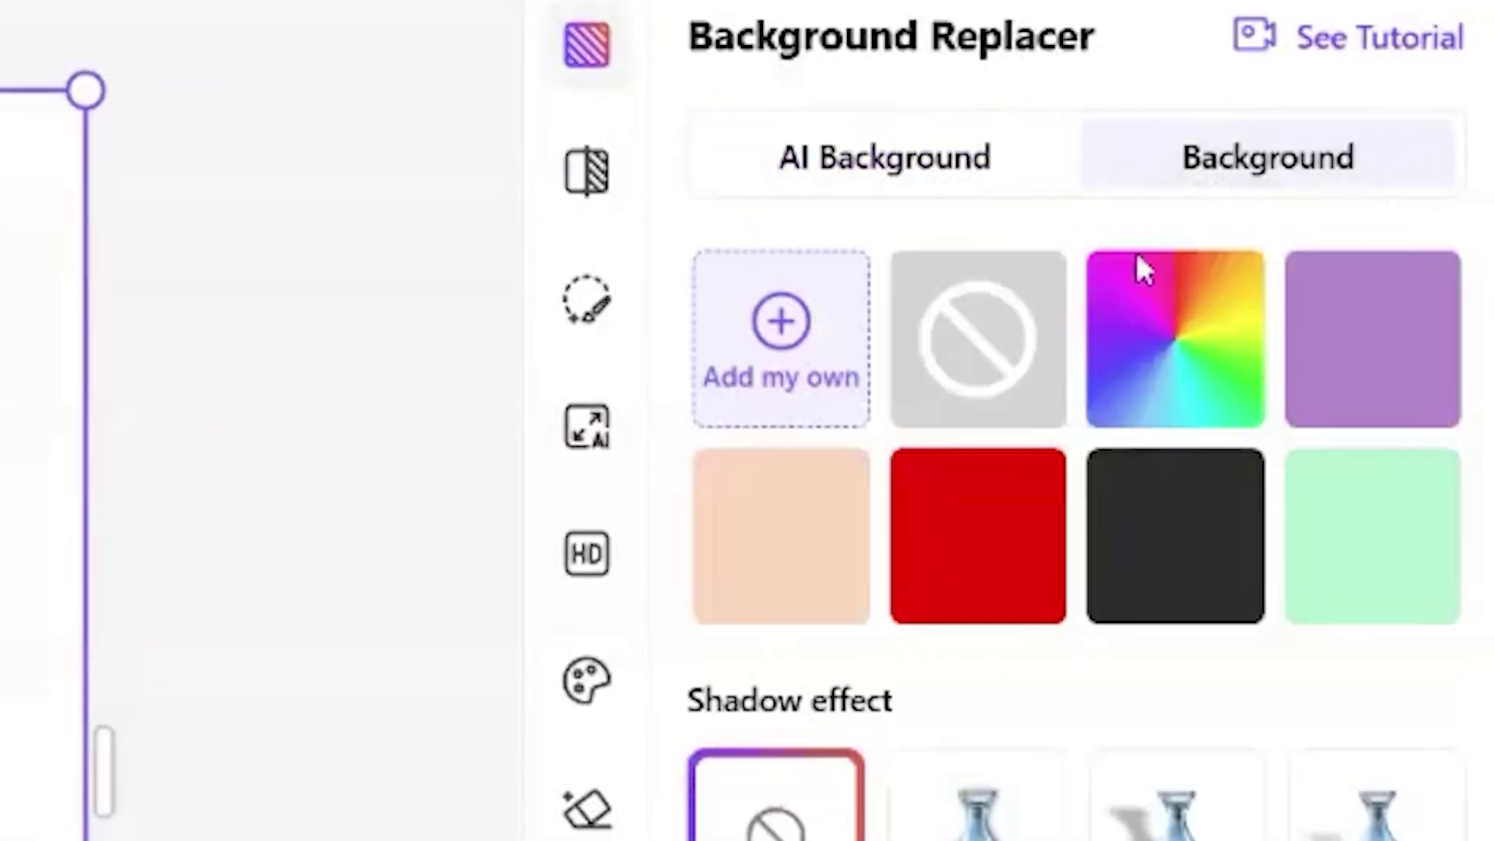
click(802, 358)
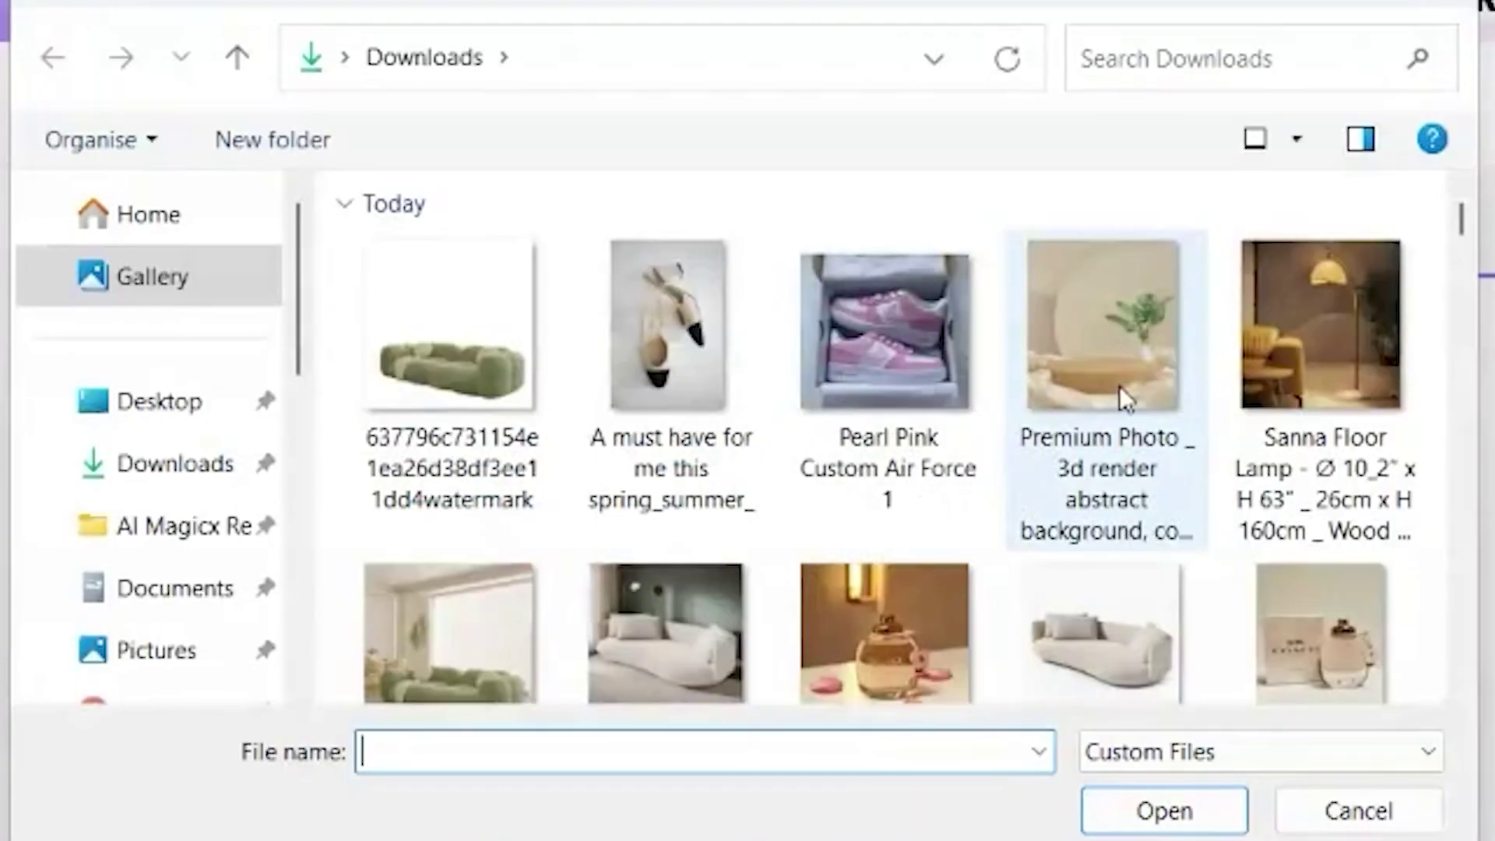
click(1119, 385)
click(1144, 814)
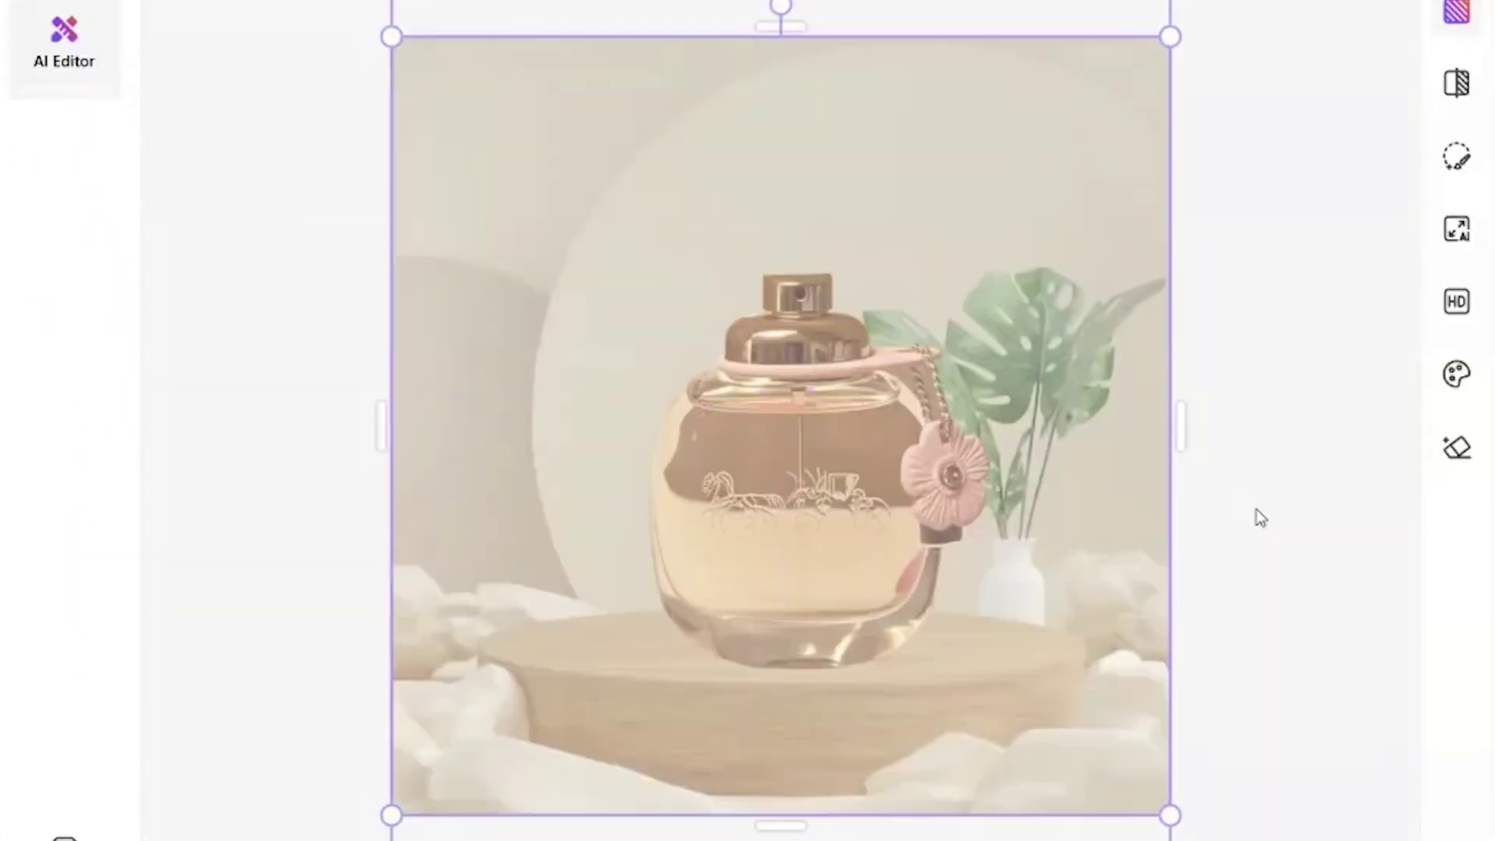
Shrink the perfume bottle to roughly half its size and place it on the wooden podium in the background.
drag(1169, 37, 931, 330)
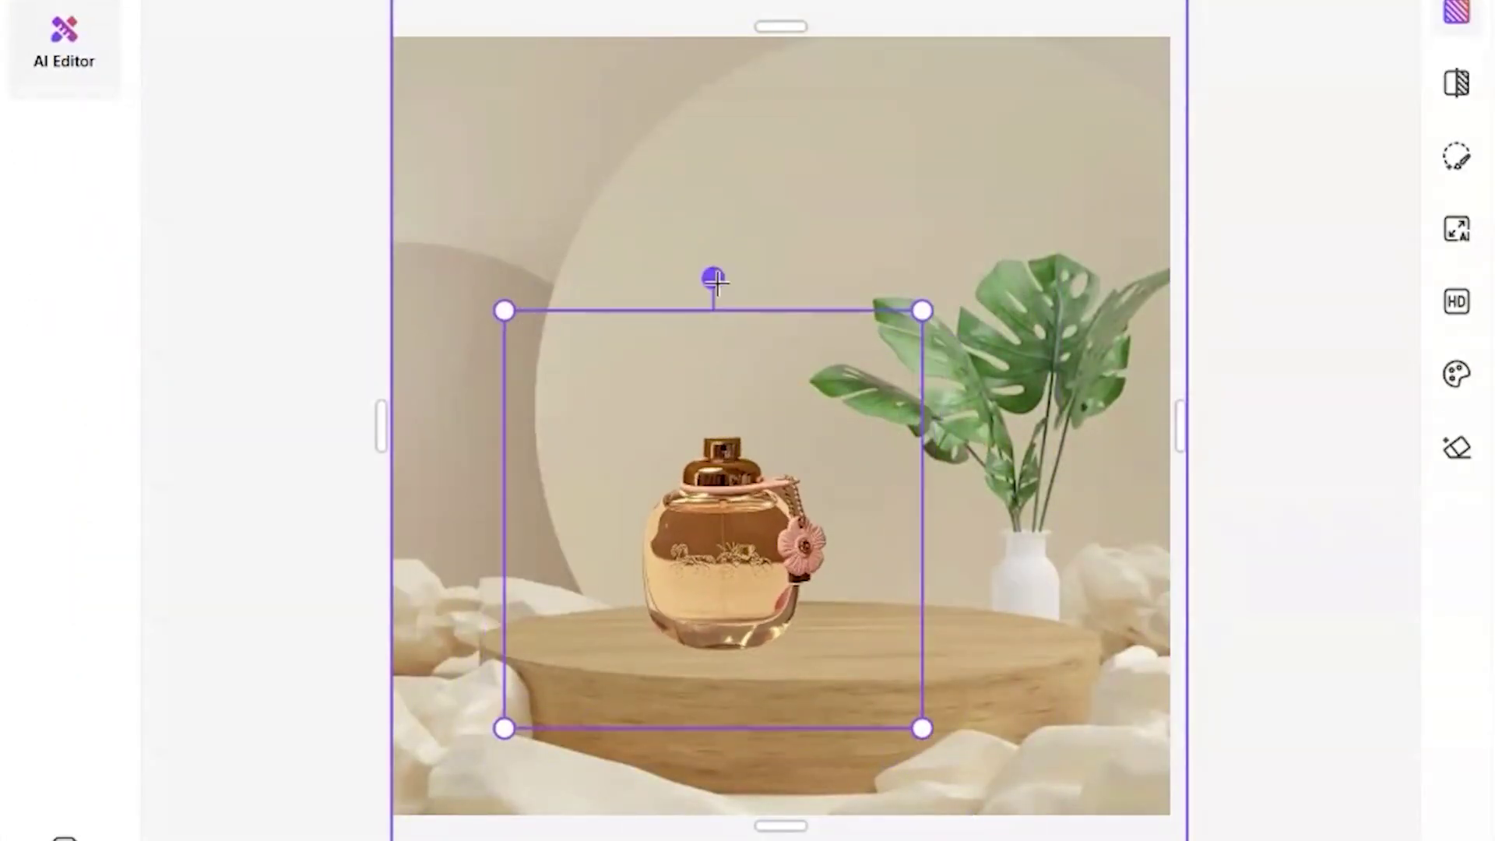
drag(691, 291, 734, 608)
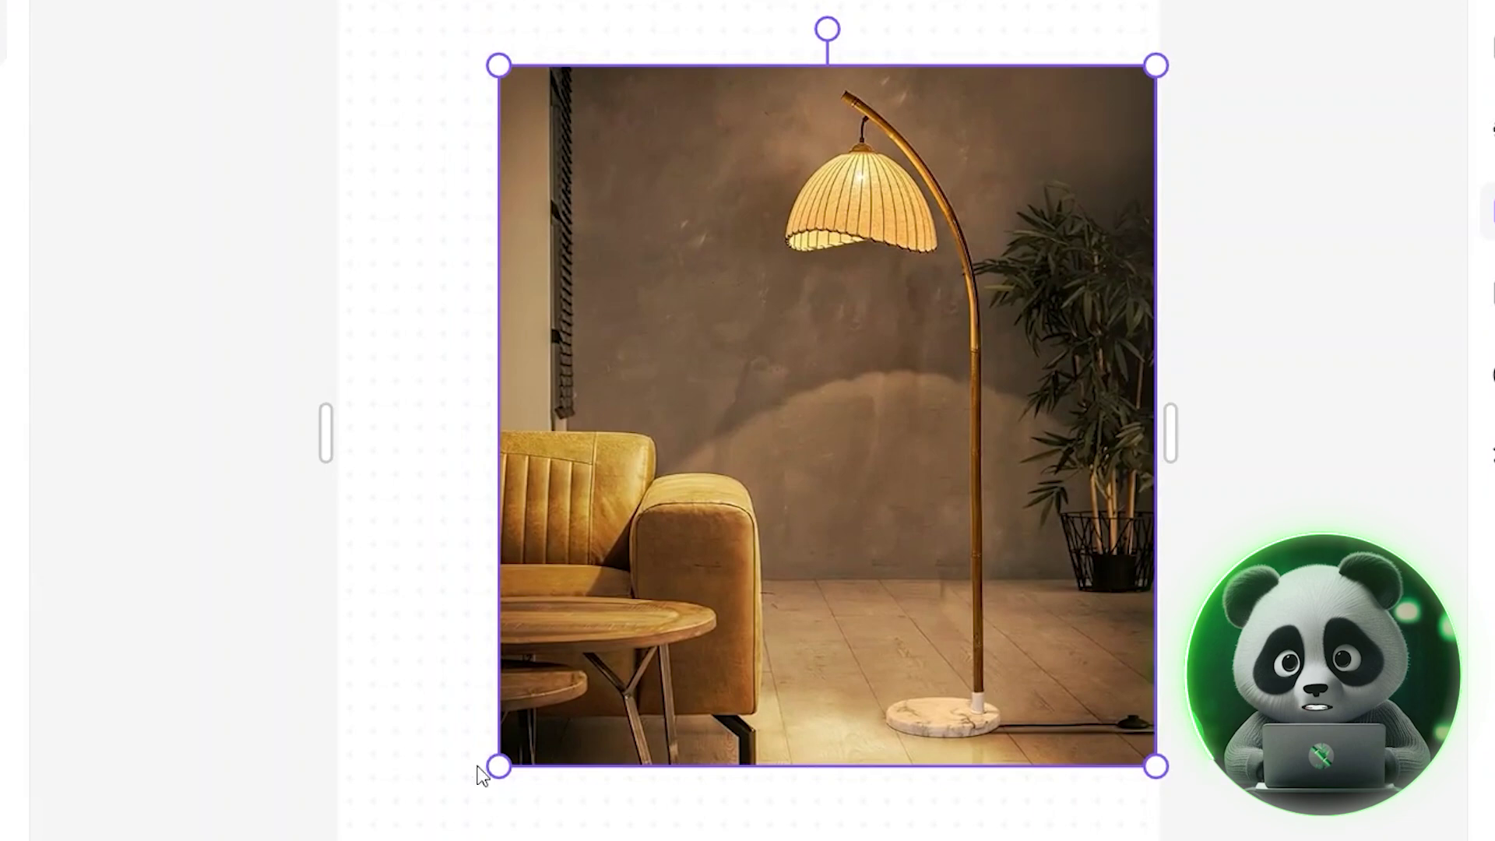
Scale the floor lamp photo down within the extension canvas and generate the extended image.
drag(491, 778, 641, 664)
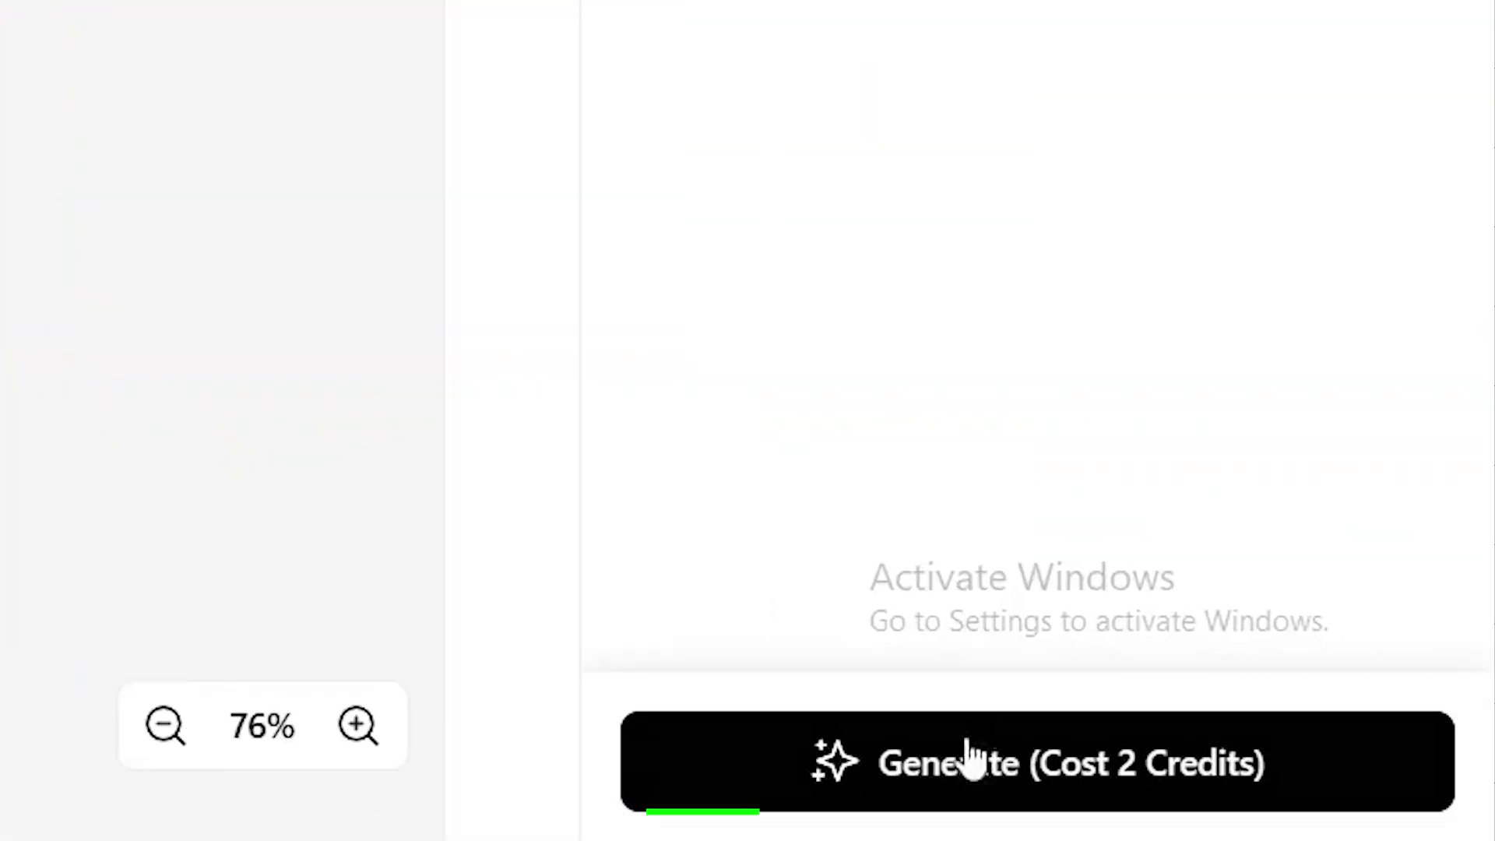
click(965, 761)
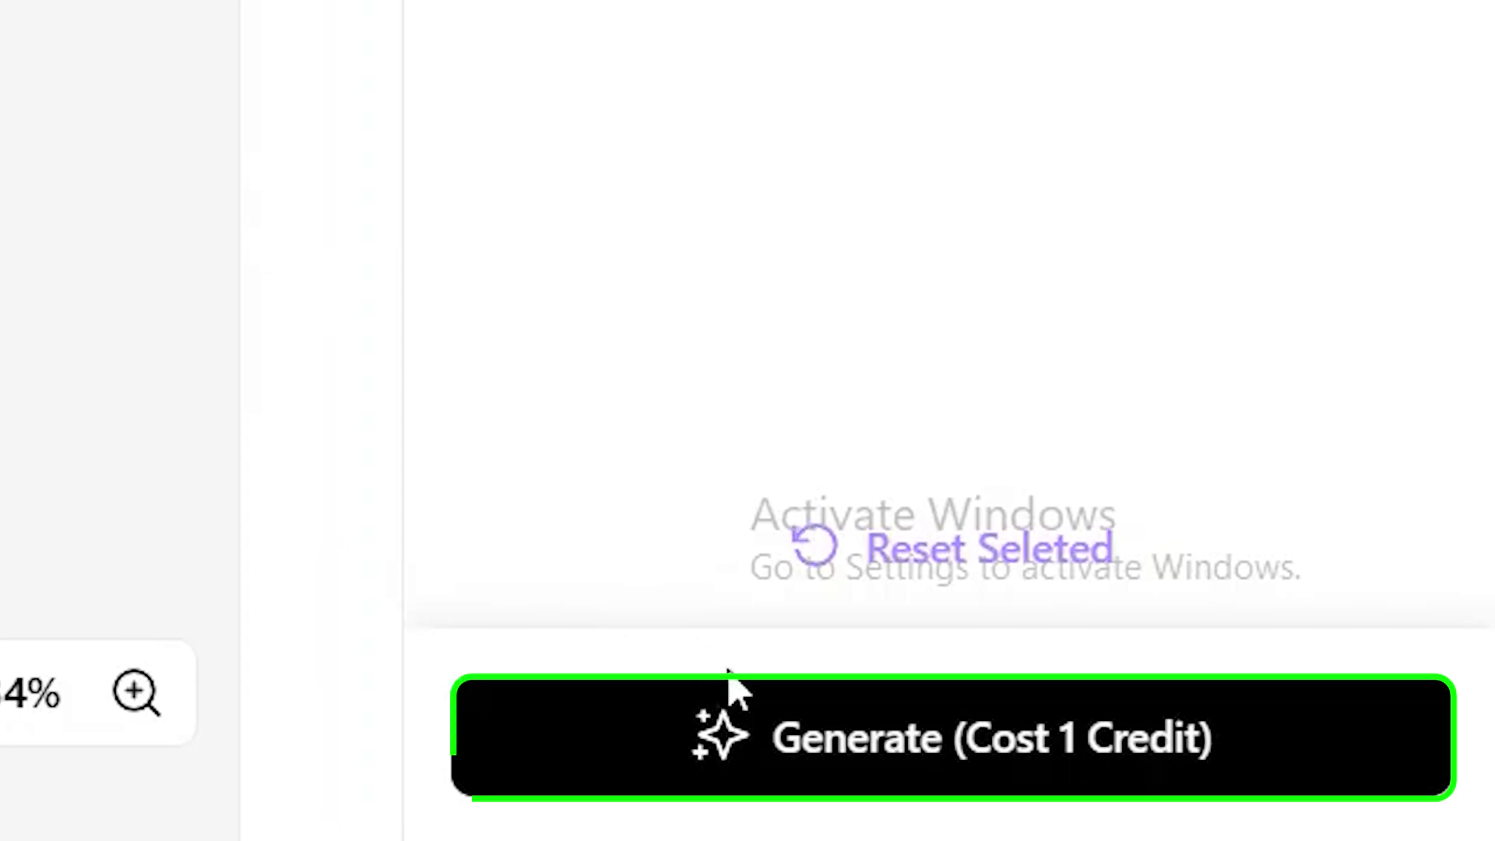
Generate the result for the selected area of the image.
click(754, 728)
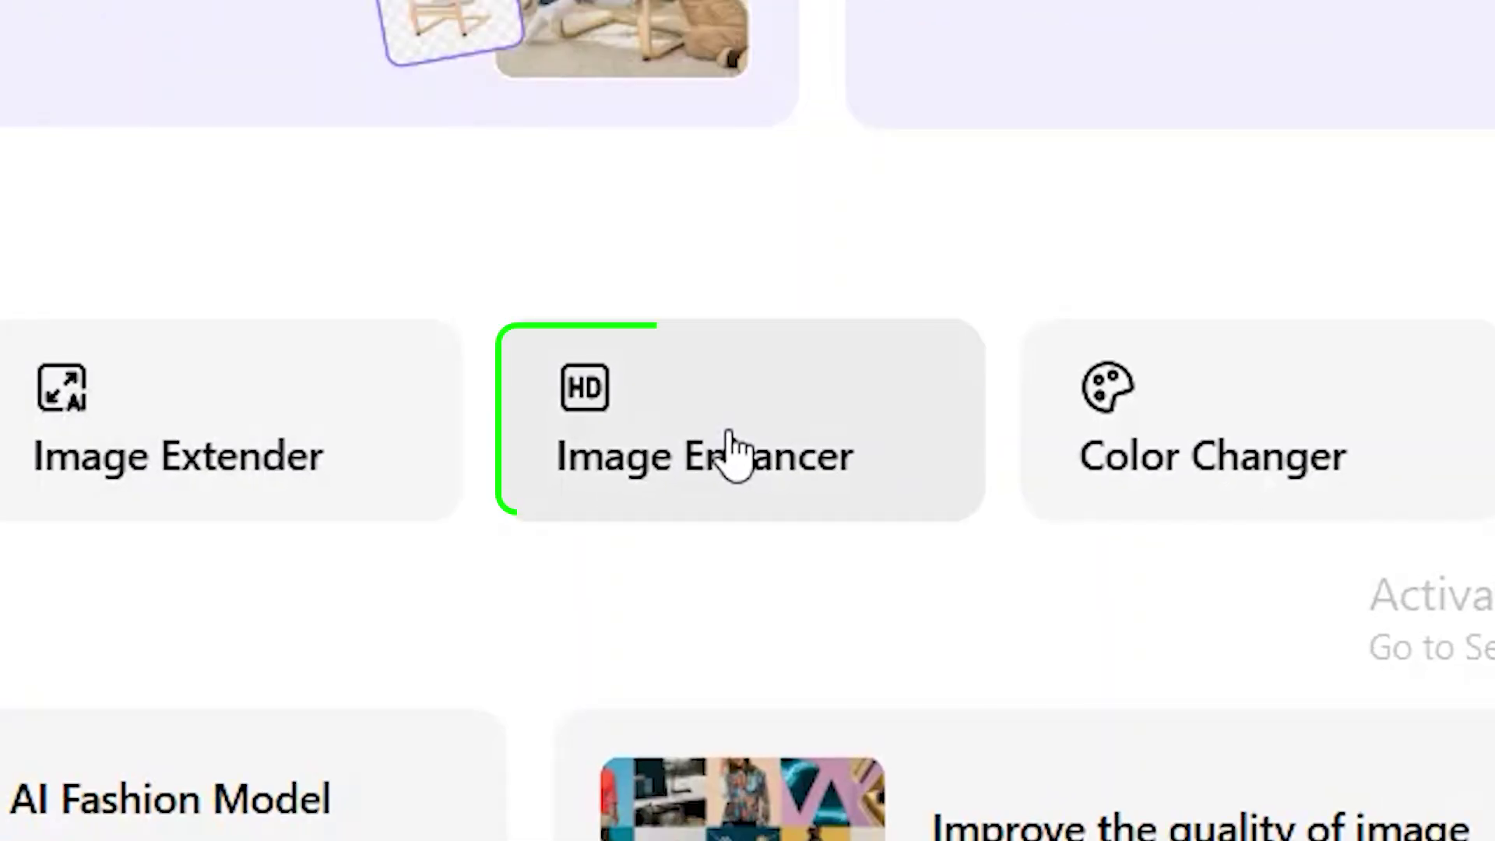
Use the Image Enhancer to upload the photo of the model in the red floral dress and enhance it to 4K resolution.
click(732, 451)
click(1191, 496)
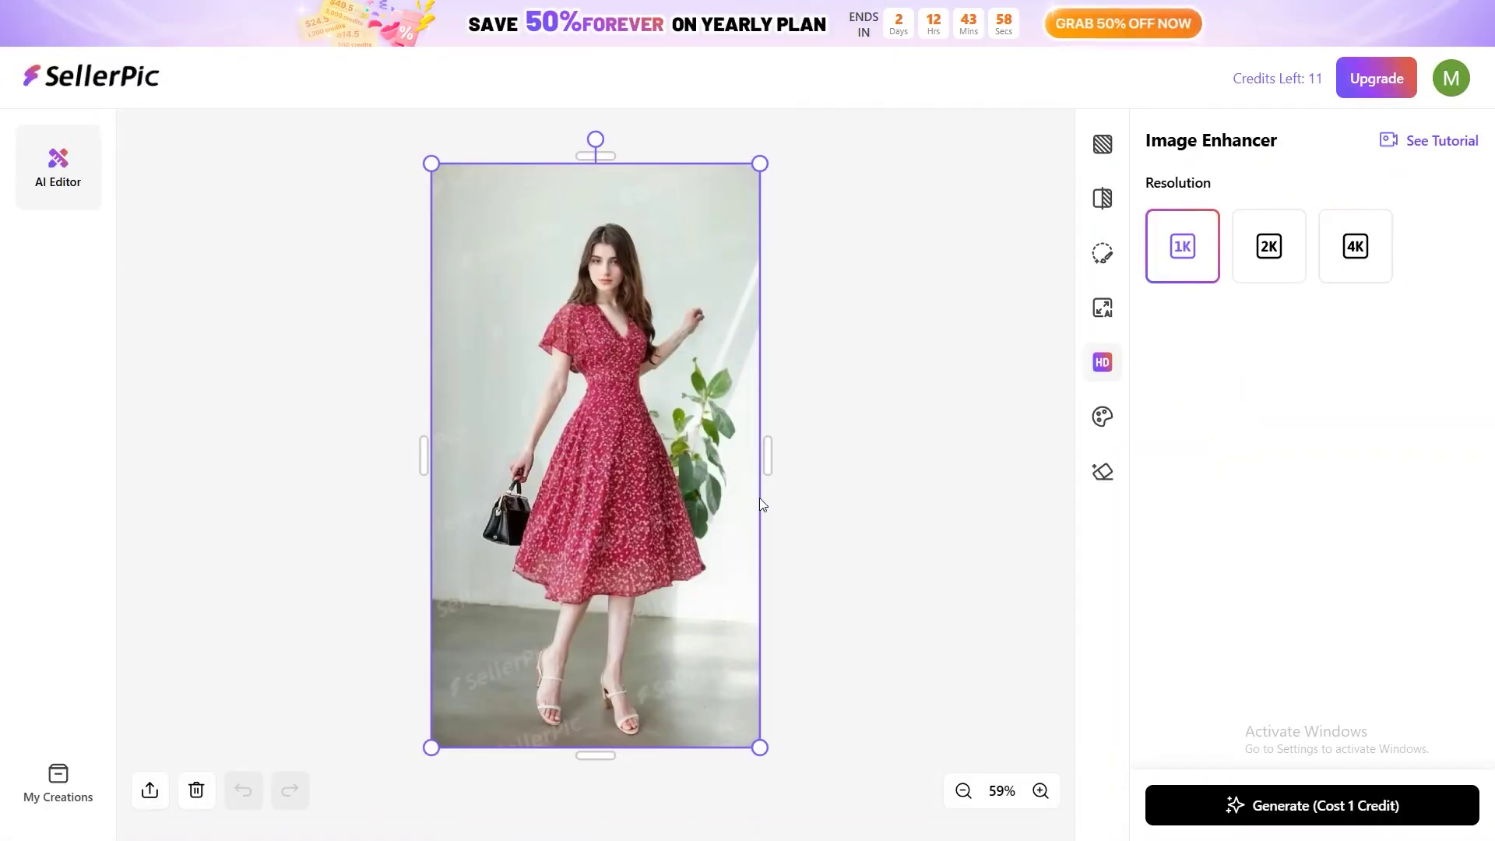
click(1269, 262)
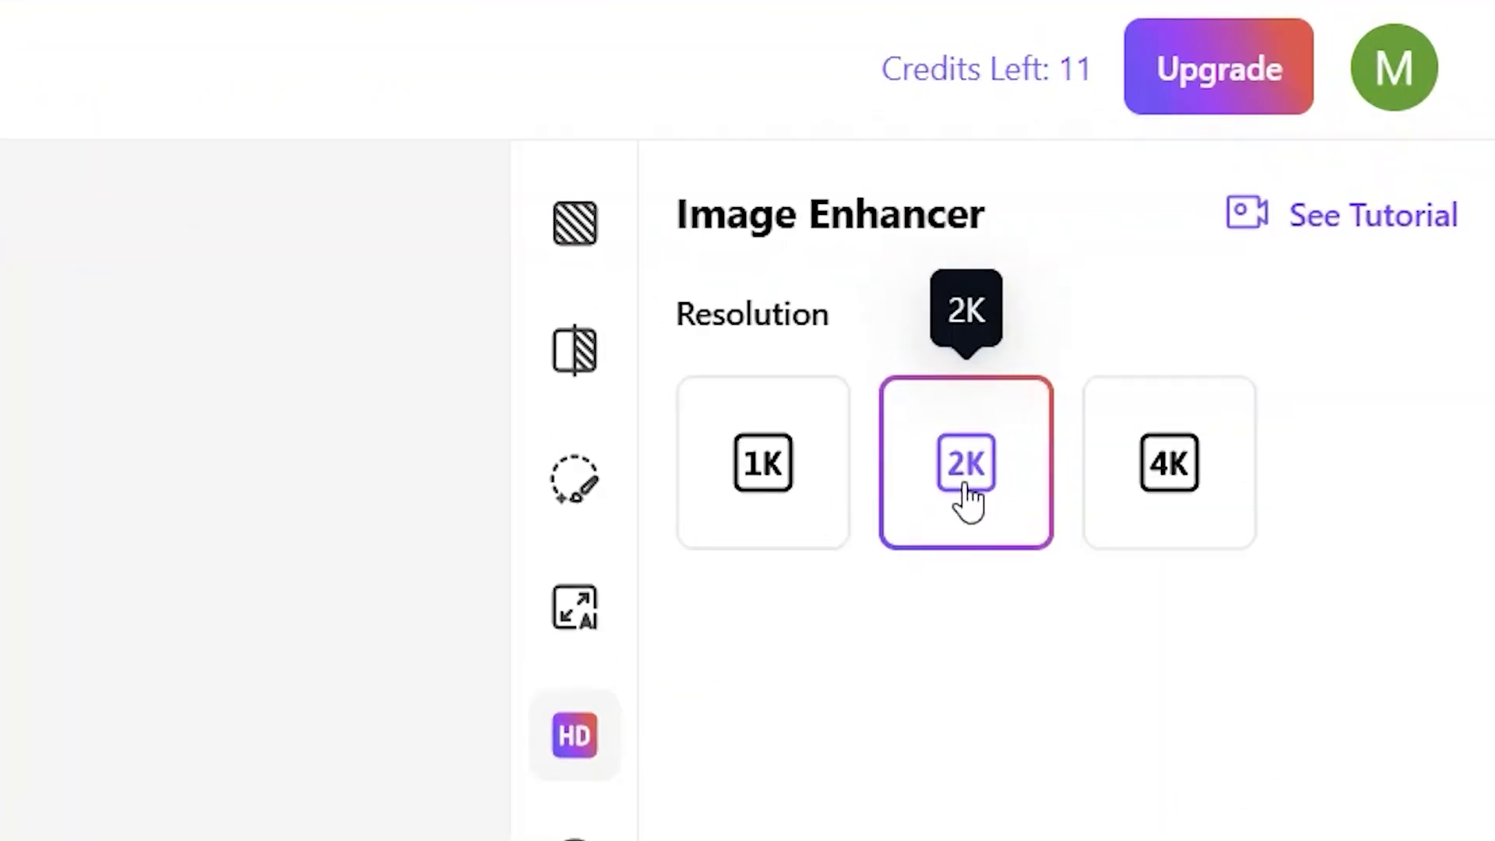
click(1369, 245)
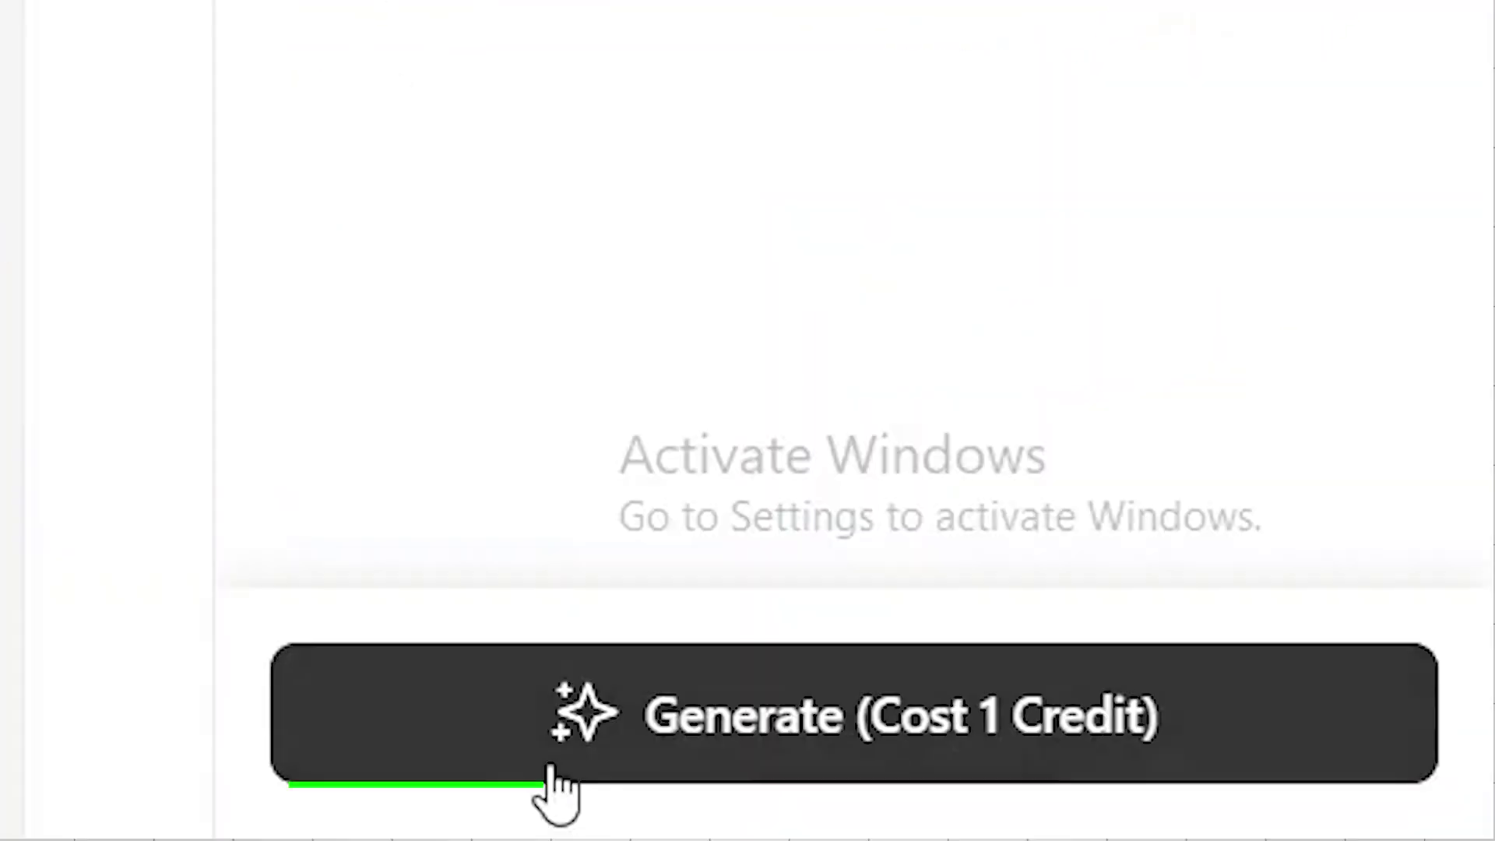
click(547, 768)
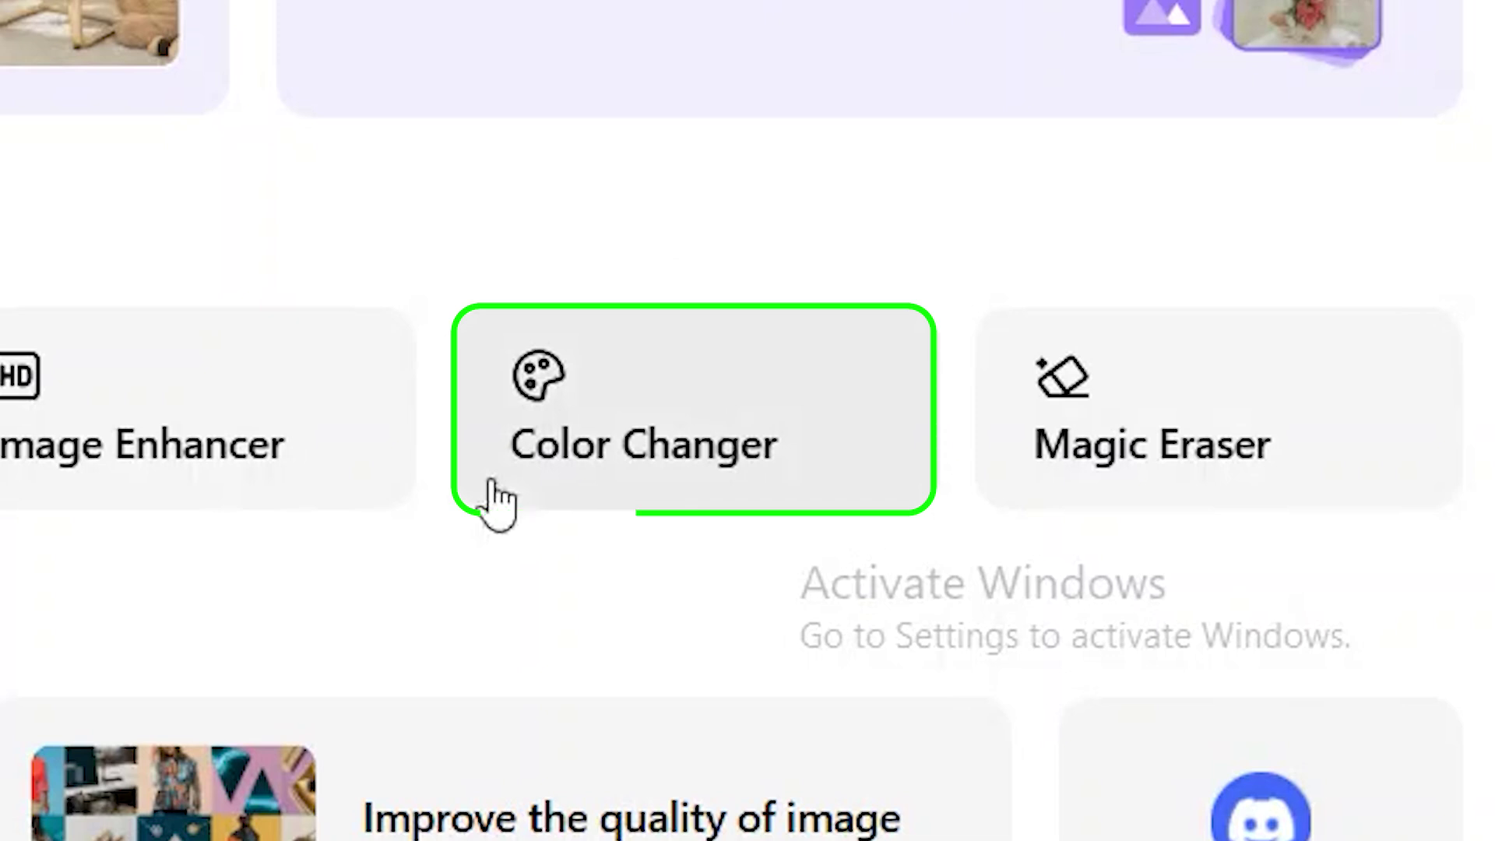
Use the Color Changer to select the pink and white sneakers in the shoebox and generate a recolored version.
click(676, 436)
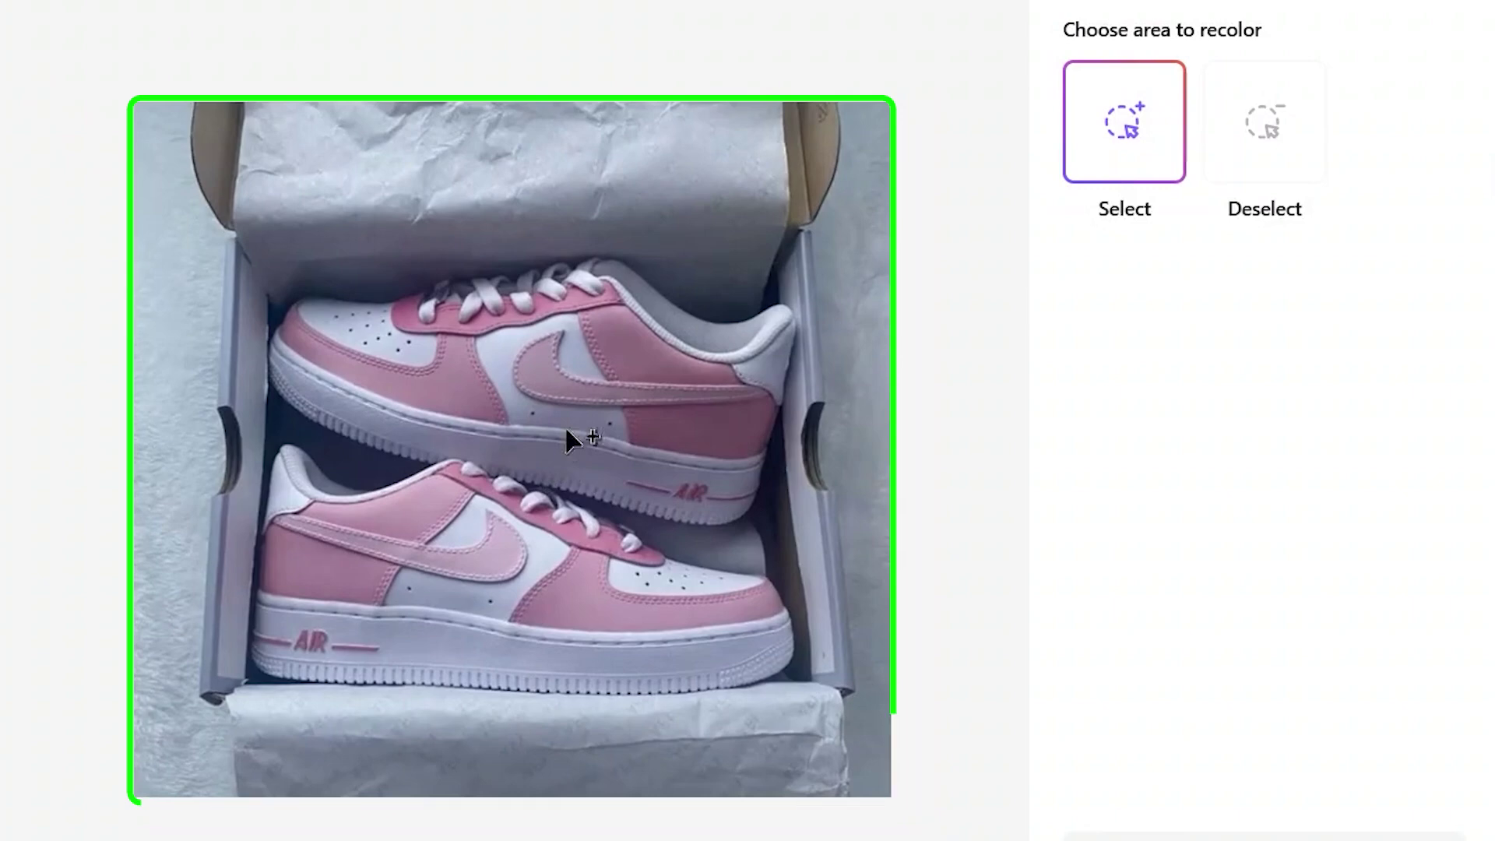
click(567, 430)
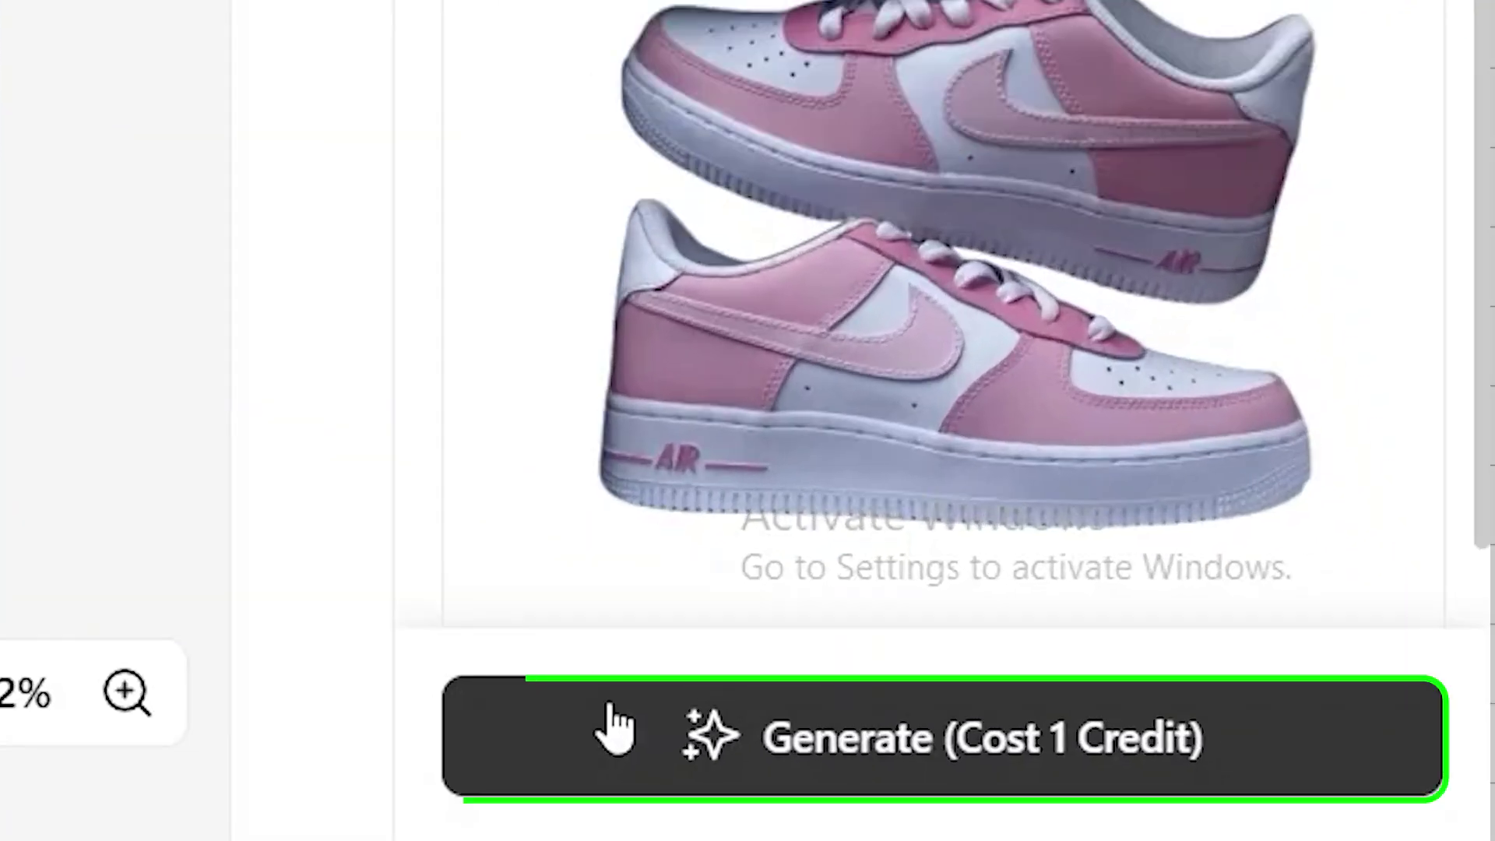
click(615, 728)
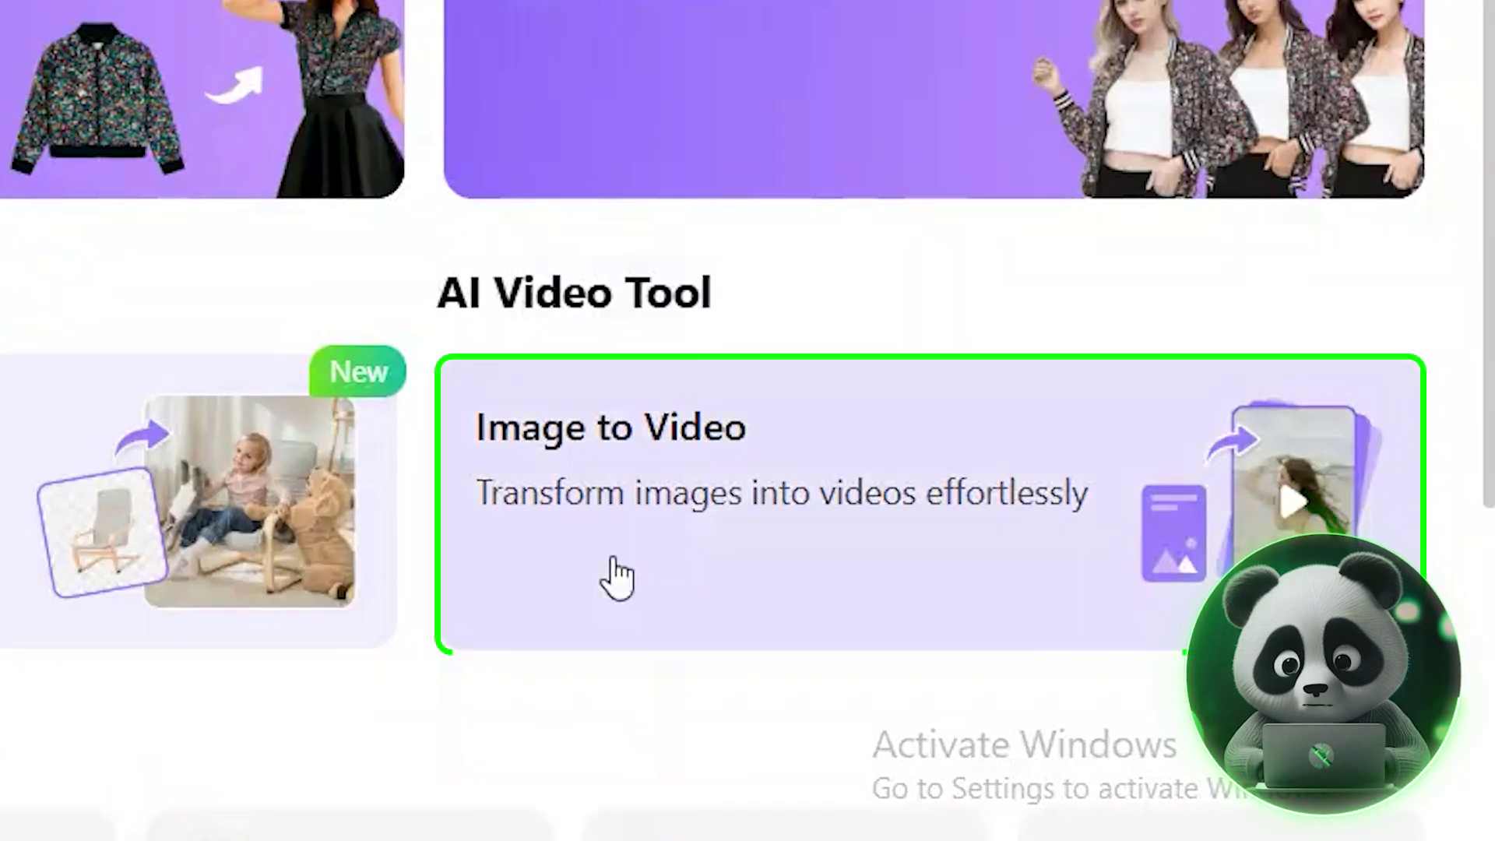
Start Image to Video and upload the "download (1)" photo of the model in the pink dress from the Downloads folder.
click(617, 576)
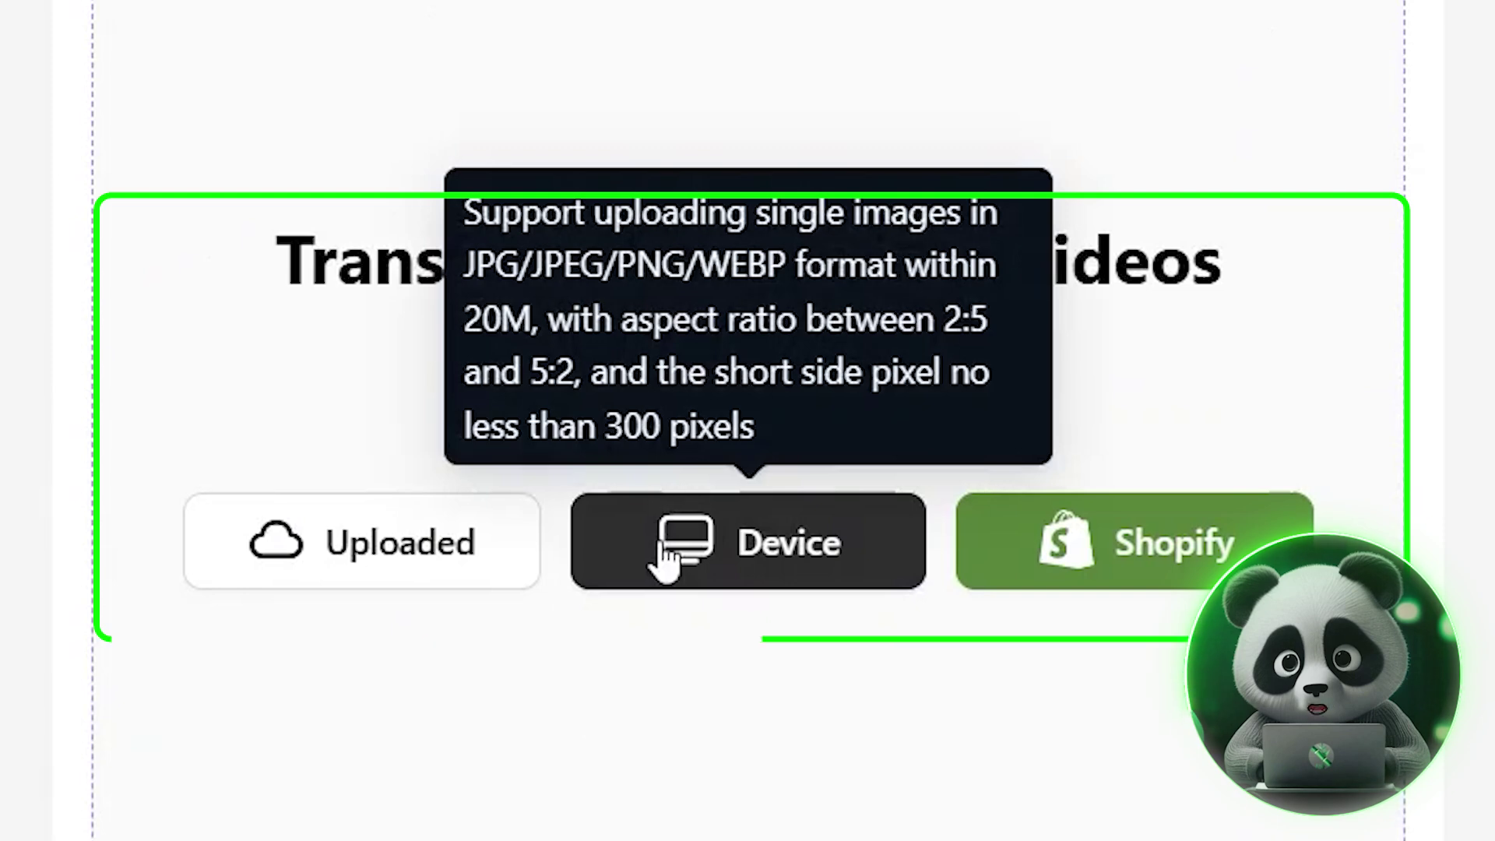
click(658, 547)
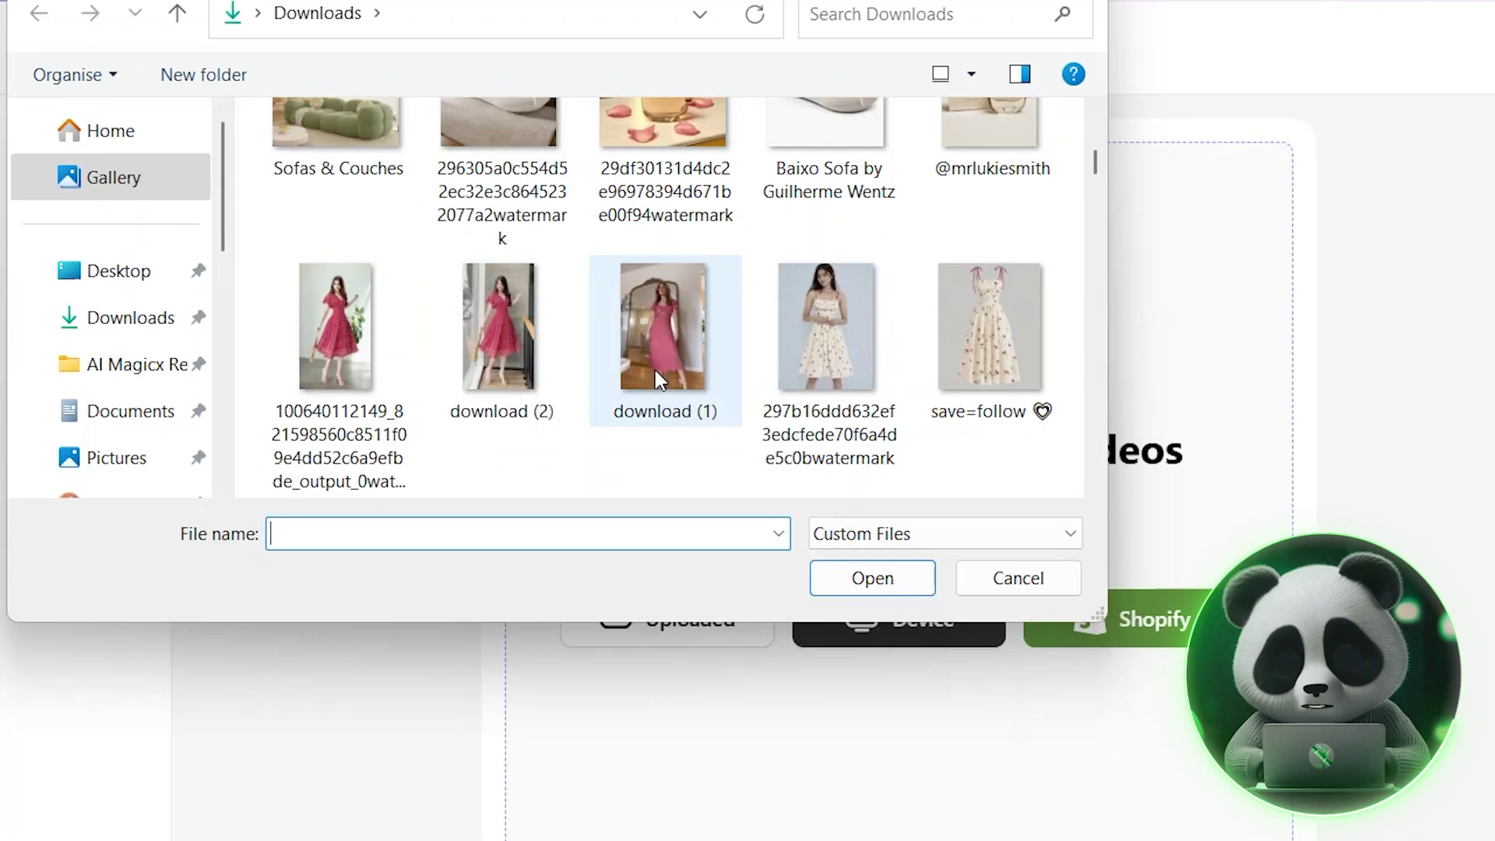
click(659, 379)
click(857, 578)
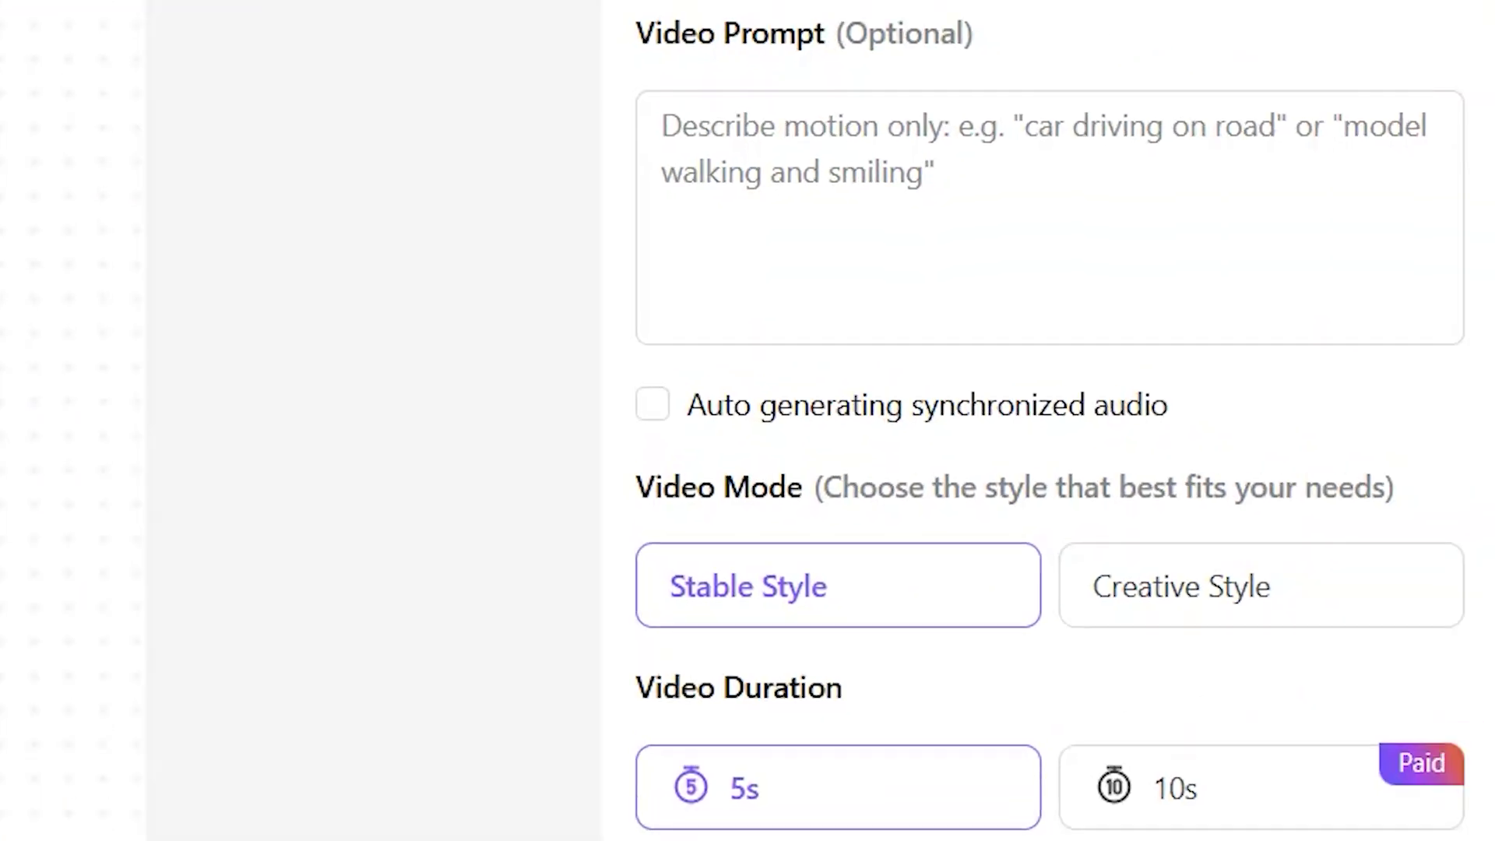
Generate a video of the pink dress model from the prompt "model smiling and showing the dress from right and left side".
click(858, 160)
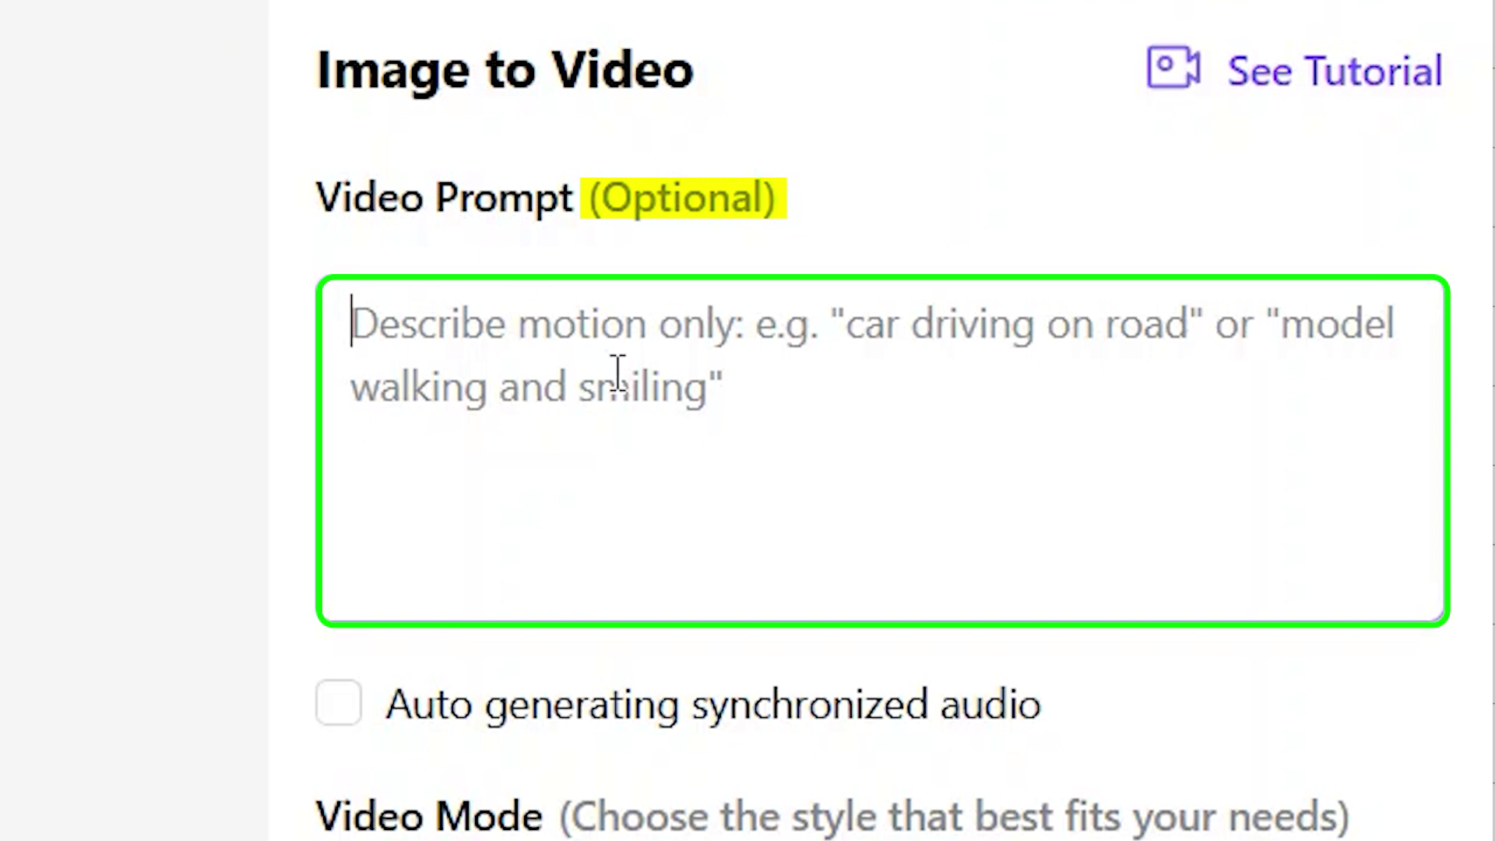
text(model smiling and showing the dress from right and left side)
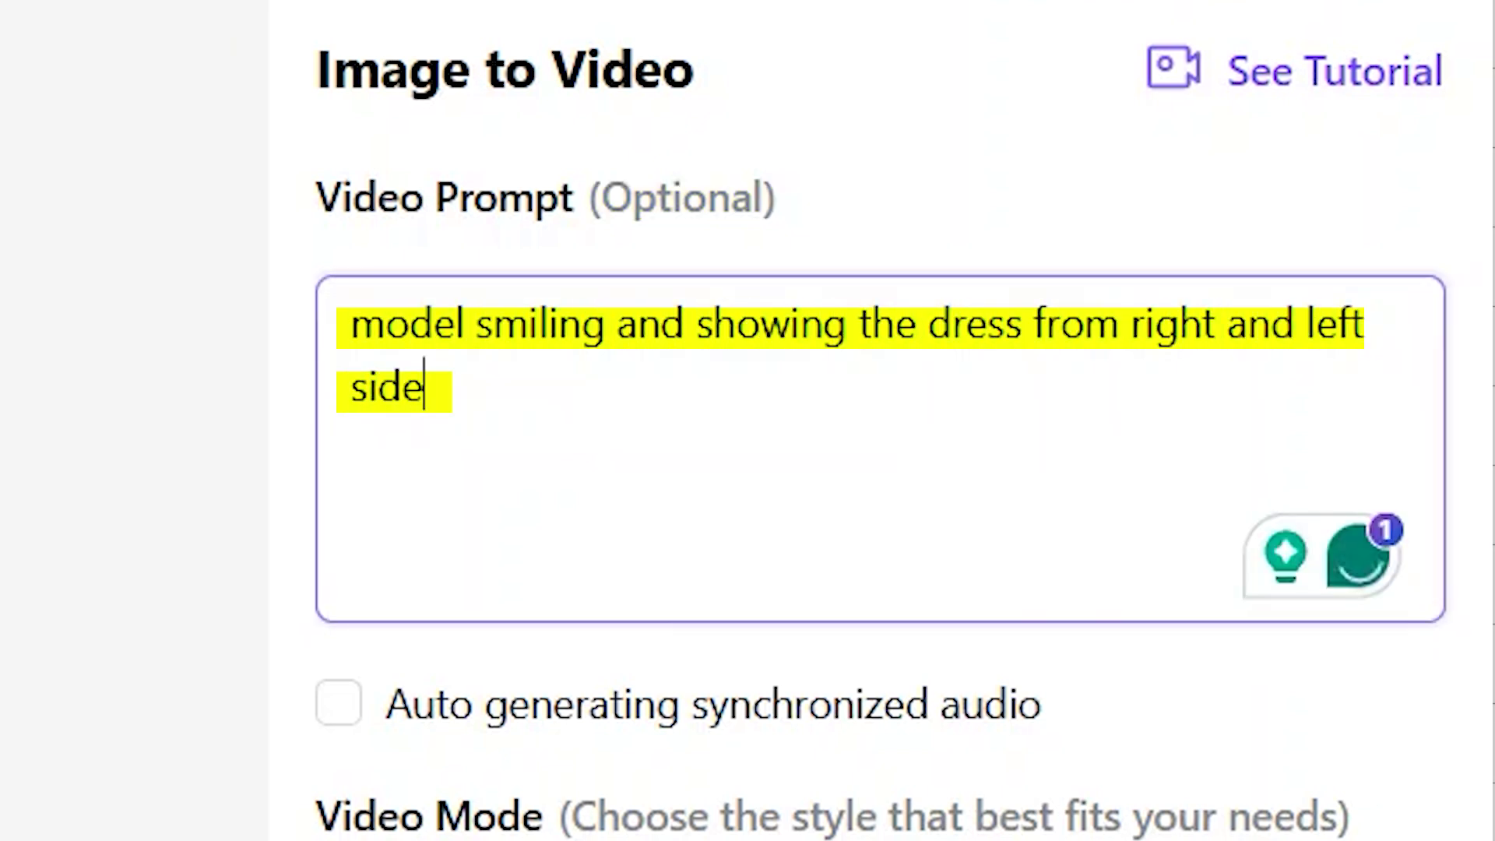
scroll(879, 421, down, 3)
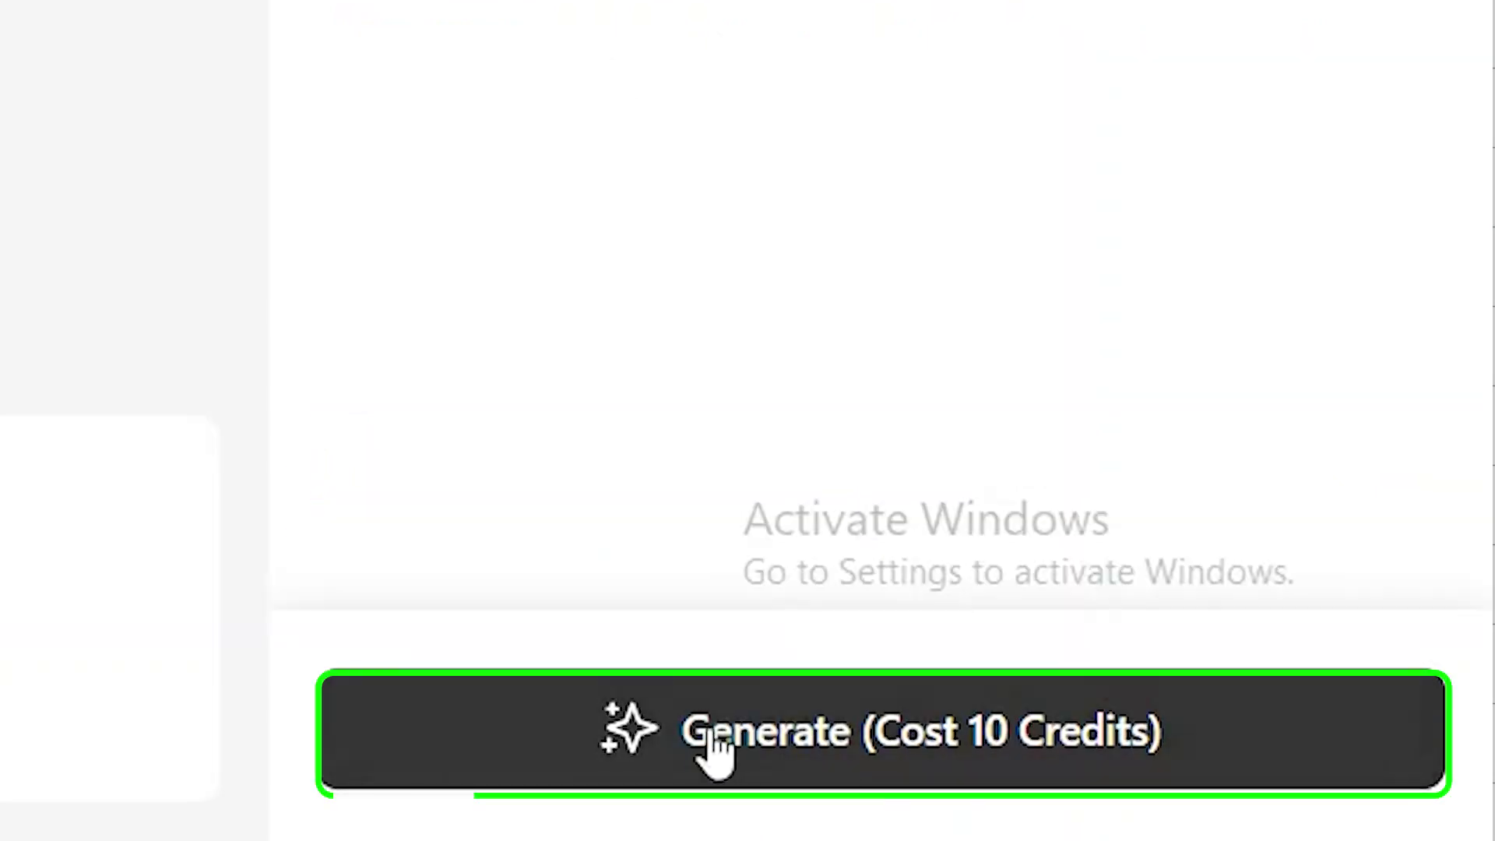
click(710, 732)
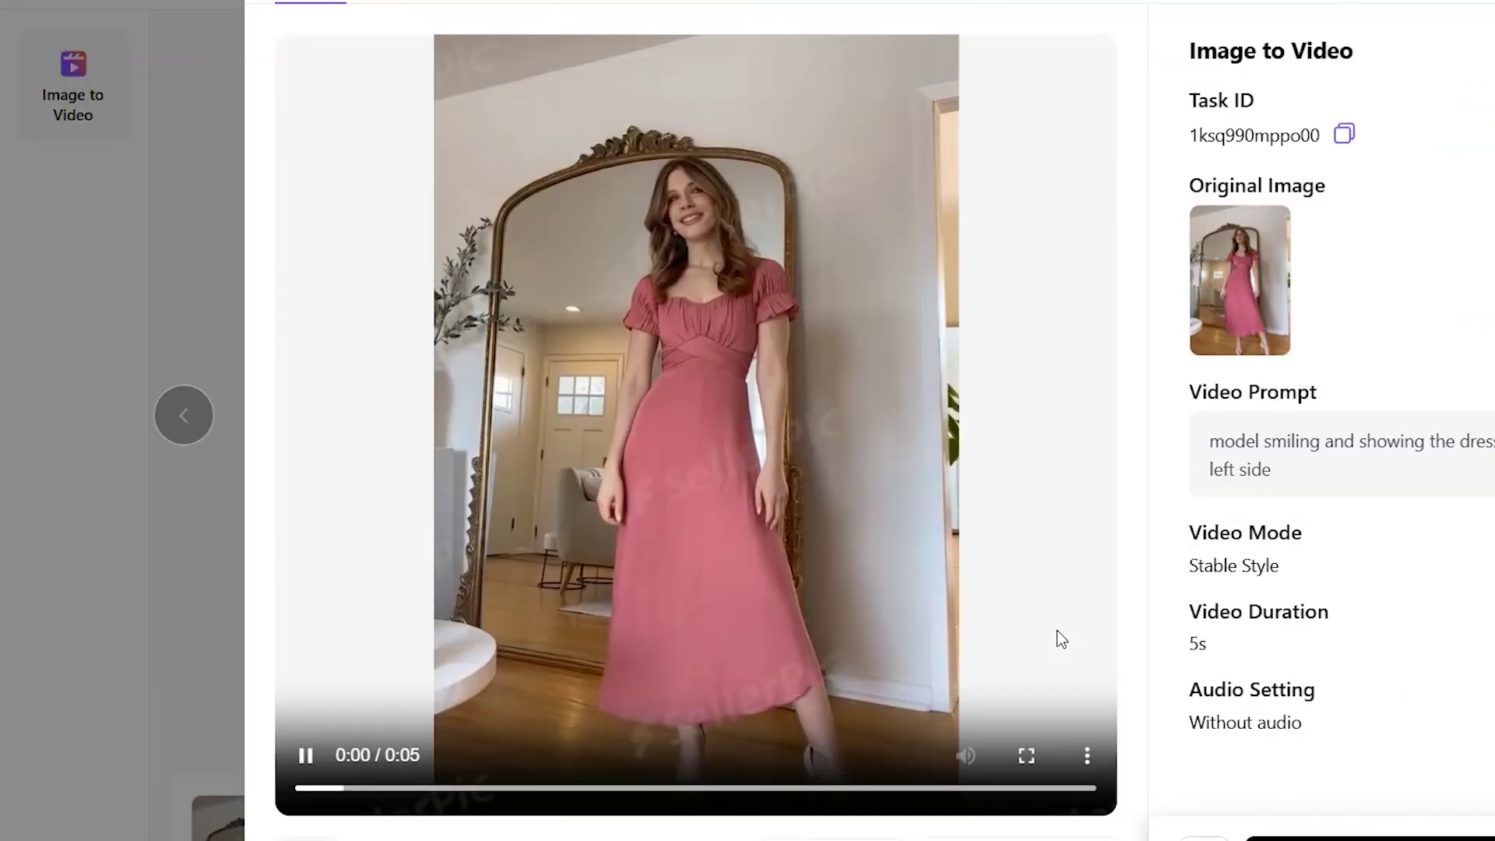